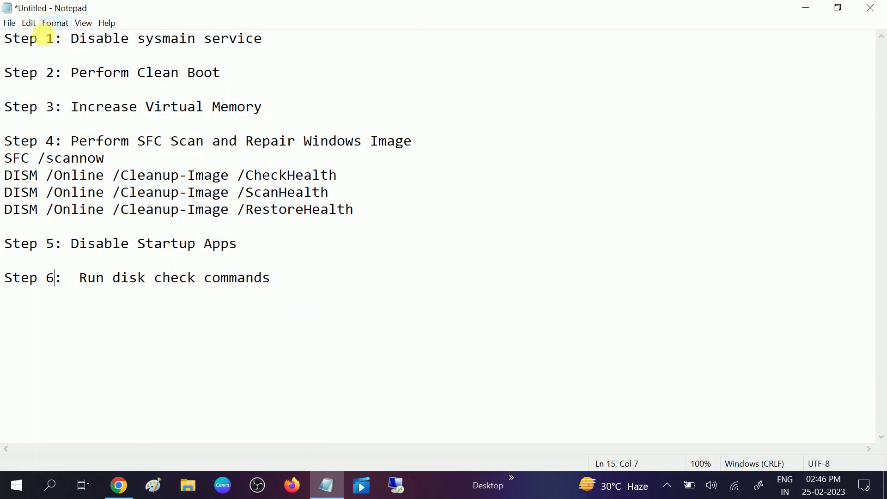
Review Step 1 of the Notepad checklist, highlighting the words about disabling the sysmain service.
{"action": "left_click_drag", "start_coordinate": [4, 38], "coordinate": [297, 301]}
{"action": "left_click", "coordinate": [202, 38]}
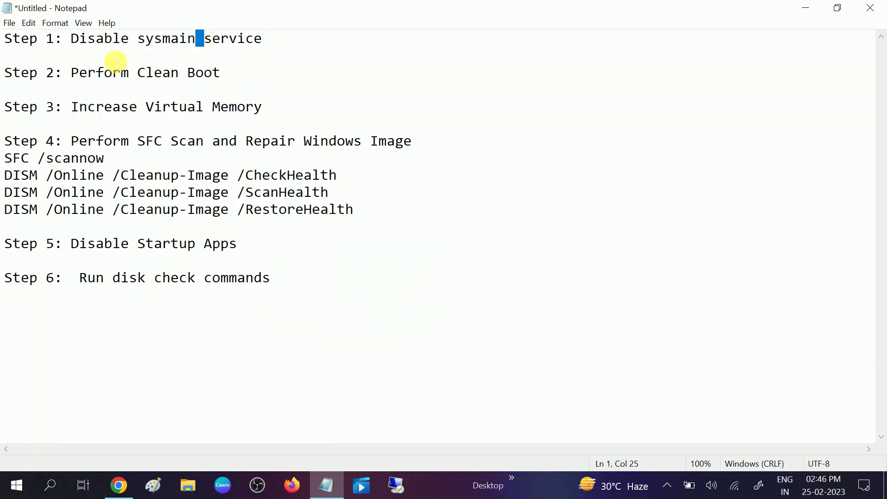
{"action": "left_click", "coordinate": [73, 46]}
{"action": "left_click_drag", "start_coordinate": [77, 48], "coordinate": [269, 53]}
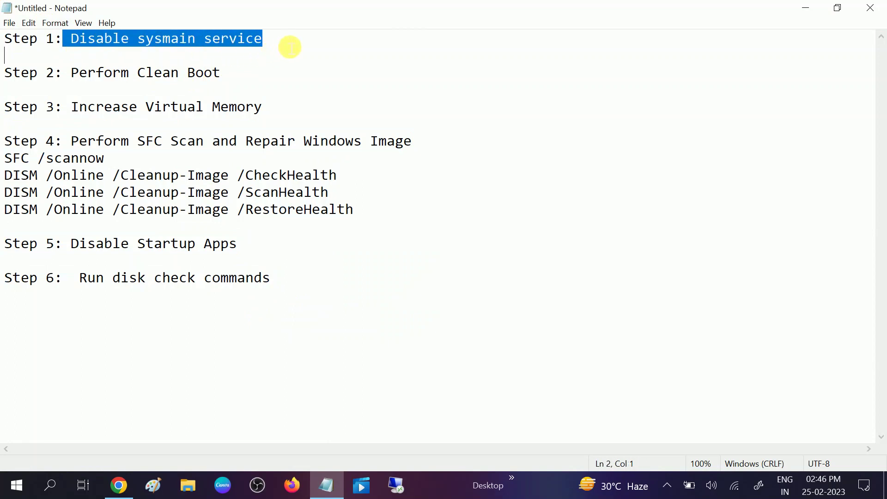
{"action": "left_click", "coordinate": [290, 47]}
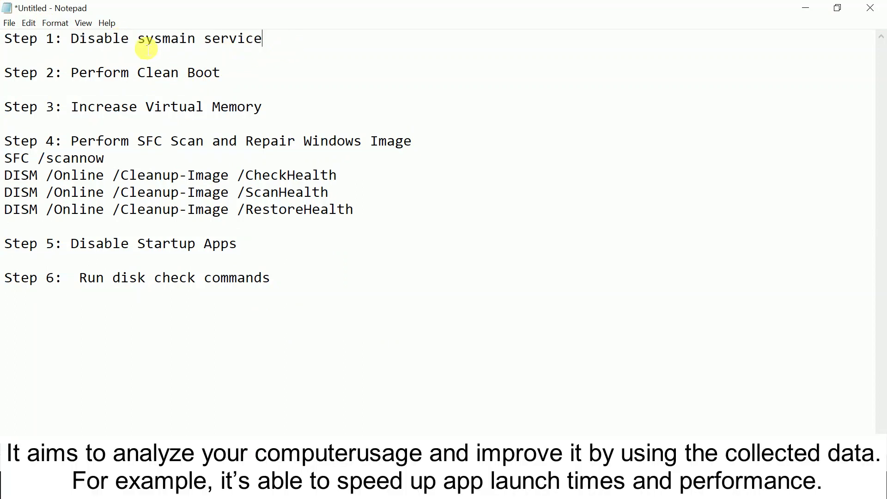
{"action": "left_click_drag", "start_coordinate": [162, 41], "coordinate": [259, 46]}
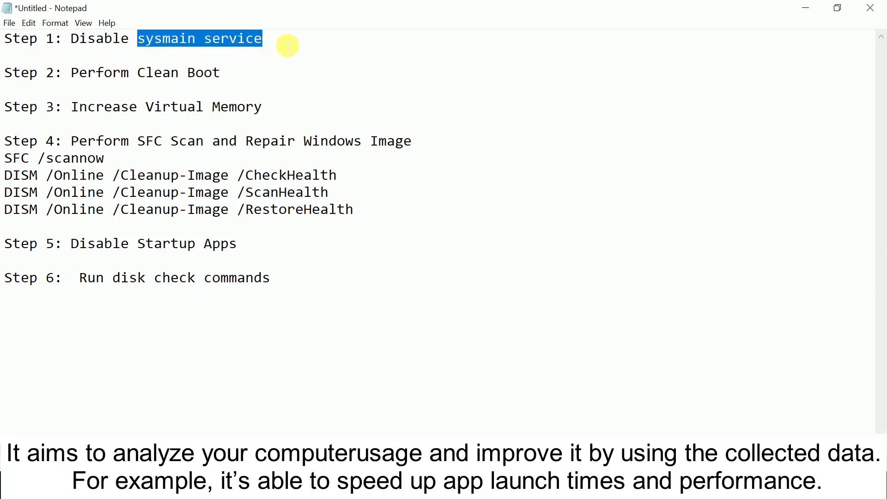
{"action": "left_click", "coordinate": [281, 47]}
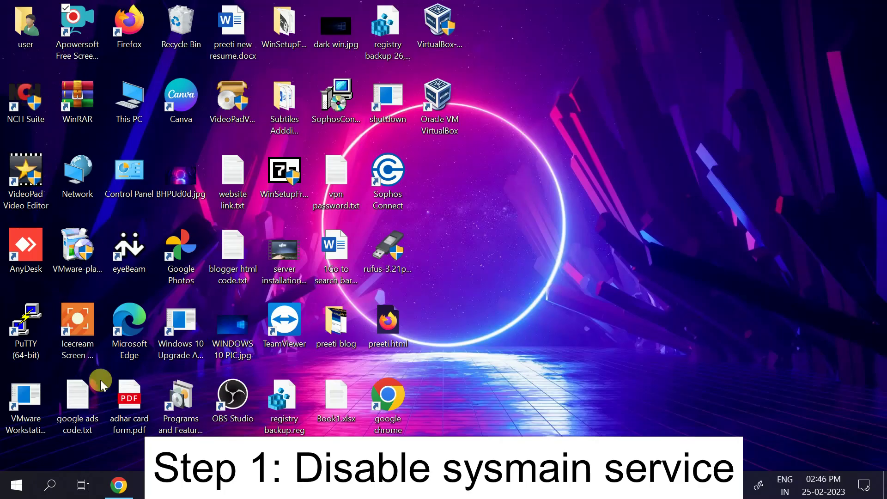
Search Windows for "servi" and open the Services app as administrator.
{"action": "left_click", "coordinate": [53, 485]}
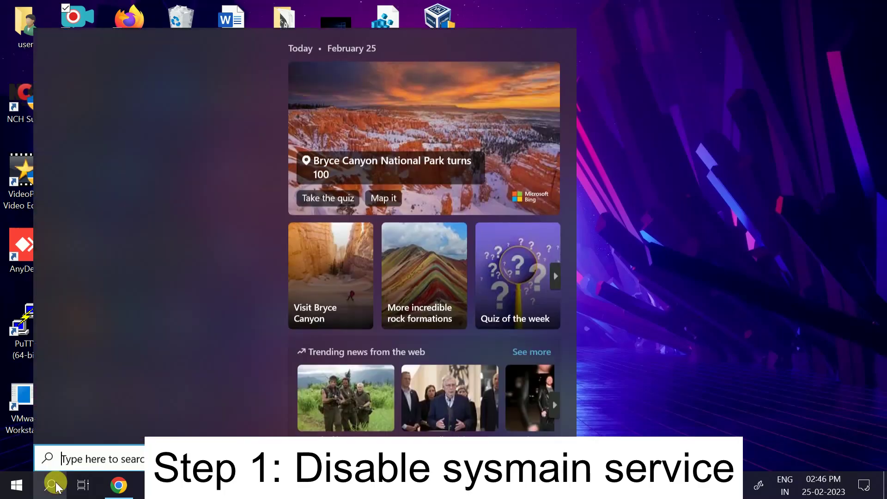
{"action": "type", "text": "serv"}
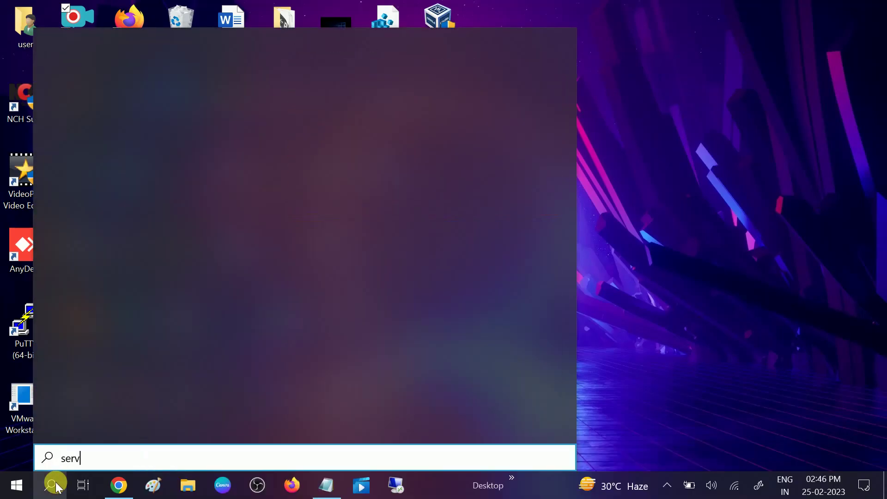
{"action": "type", "text": "i"}
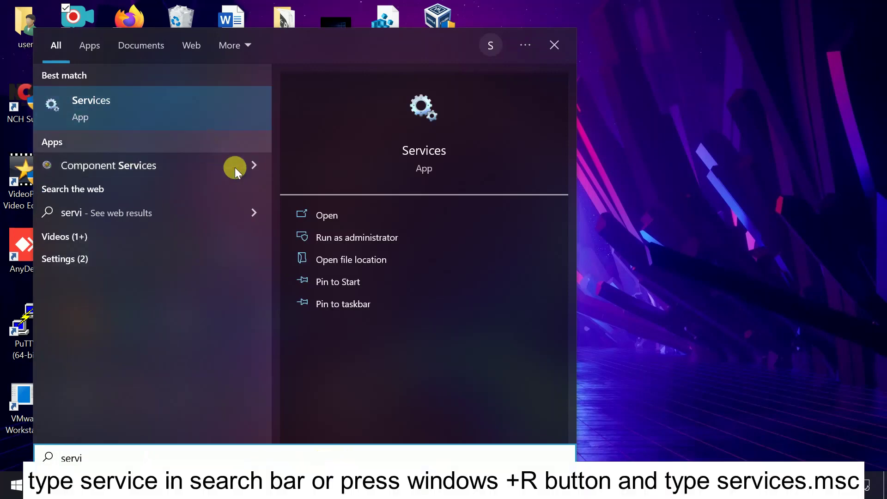
{"action": "left_click", "coordinate": [356, 236]}
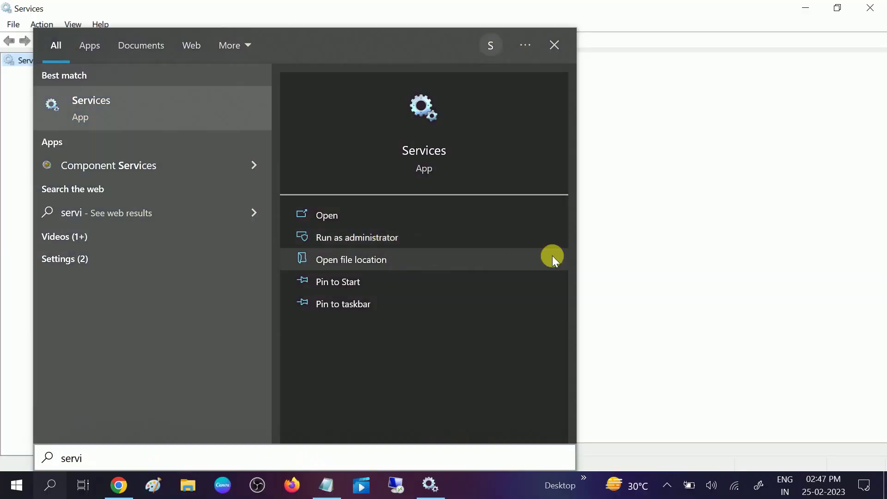
{"action": "left_click", "coordinate": [647, 173]}
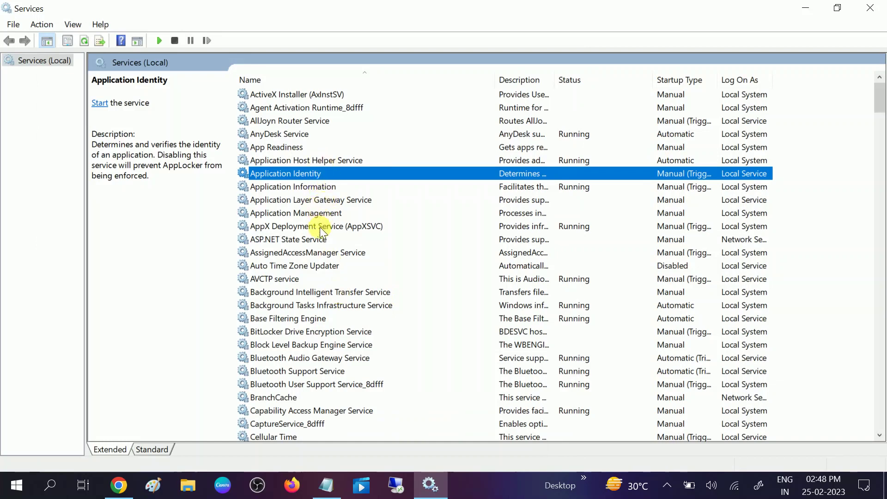
Find the SysMain service in the list of local services and select it.
{"action": "key", "text": "s"}
{"action": "key", "text": "s"}
{"action": "key", "text": "s"}
{"action": "key", "text": "s"}
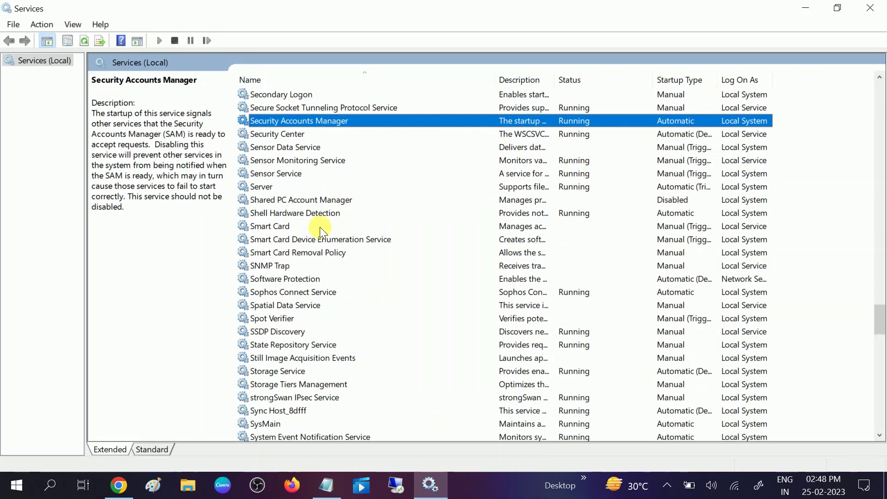
{"action": "key", "text": "s"}
{"action": "key", "text": "s"}
{"action": "key", "text": "s"}
{"action": "key", "text": "s"}
{"action": "key", "text": "s"}
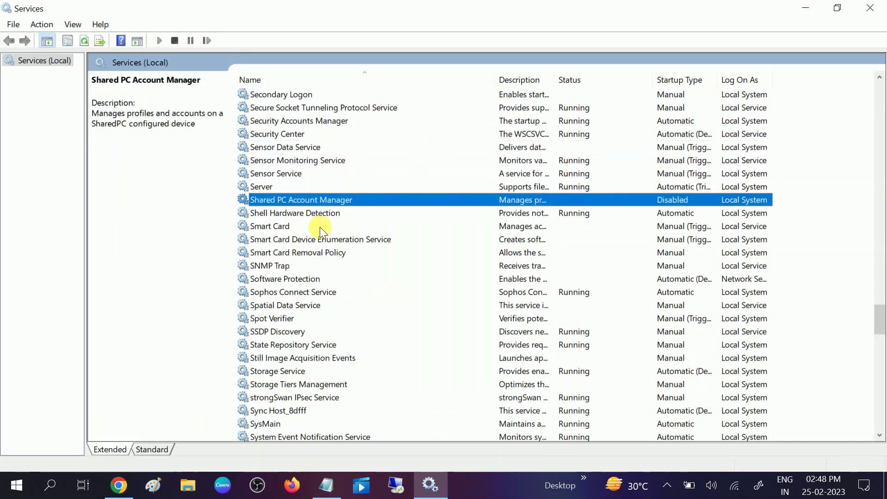
{"action": "key", "text": "s"}
{"action": "key", "text": "s"}
{"action": "key", "text": "s"}
{"action": "key", "text": "s"}
{"action": "key", "text": "s"}
{"action": "key", "text": "s"}
{"action": "key", "text": "s"}
{"action": "key", "text": "s"}
{"action": "key", "text": "s"}
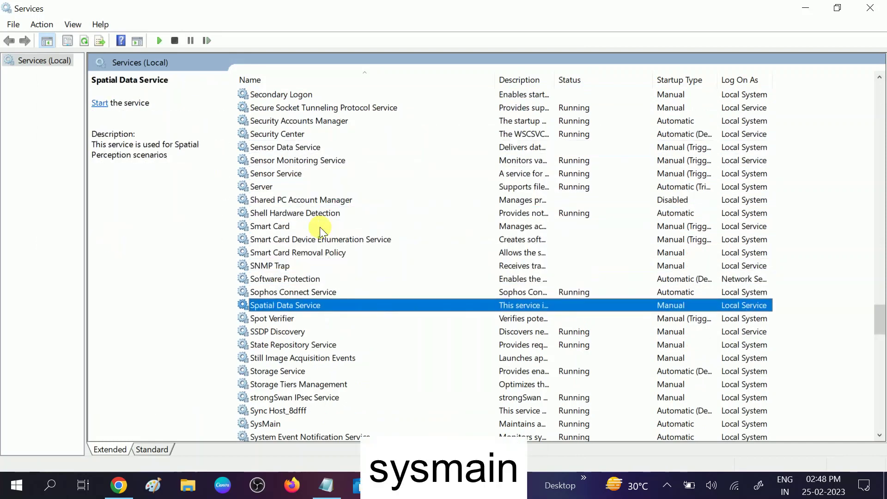
{"action": "key", "text": "s"}
{"action": "scroll", "coordinate": [318, 220], "scroll_direction": "down", "scroll_amount": 4}
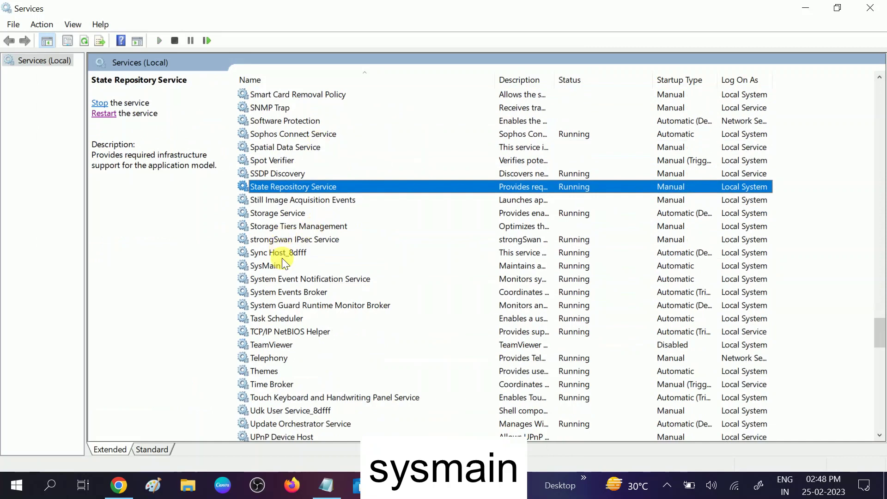
{"action": "left_click", "coordinate": [273, 271]}
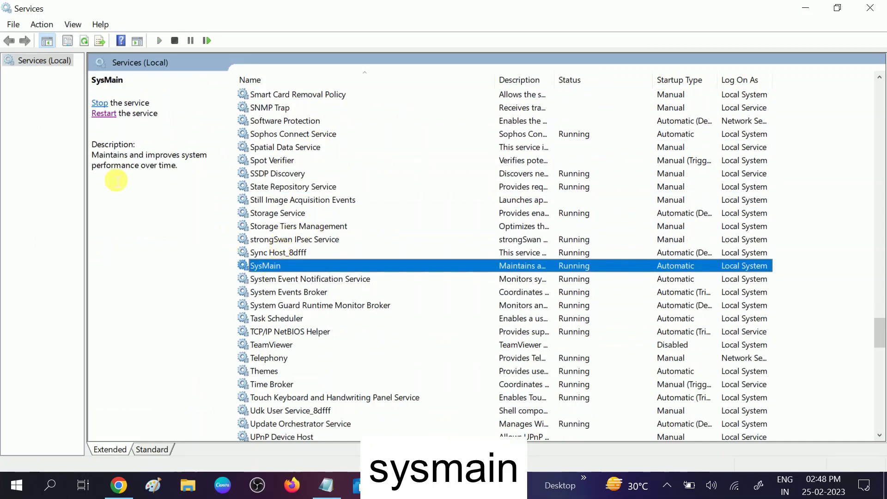
{"action": "left_click", "coordinate": [97, 162]}
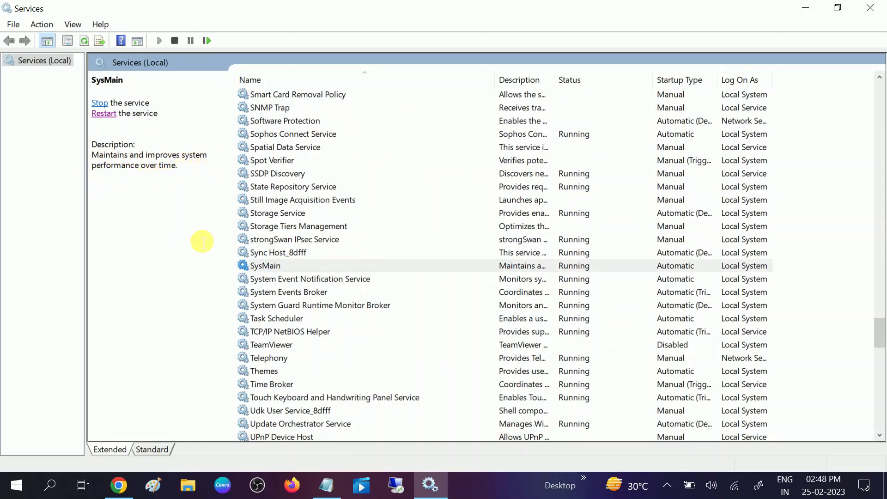
{"action": "left_click", "coordinate": [295, 267]}
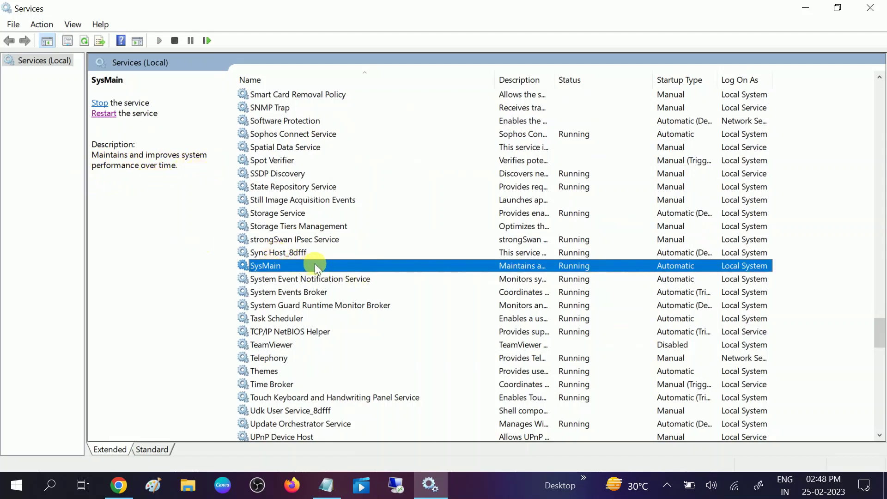
Stop the SysMain service from its properties and confirm the dialog.
{"action": "right_click", "coordinate": [350, 262]}
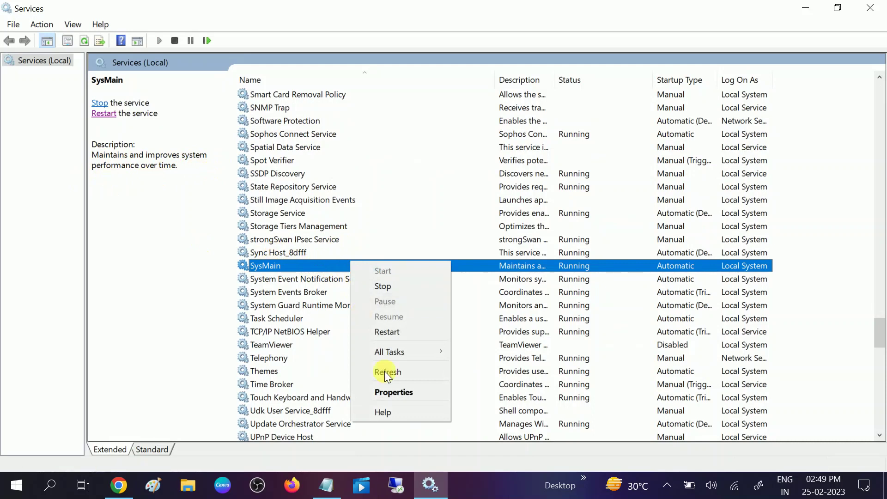
{"action": "left_click", "coordinate": [395, 392]}
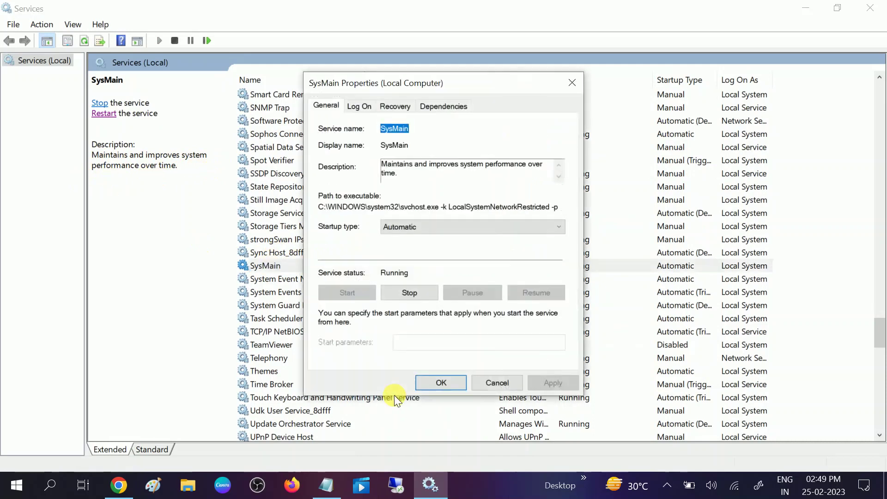
{"action": "left_click", "coordinate": [409, 292]}
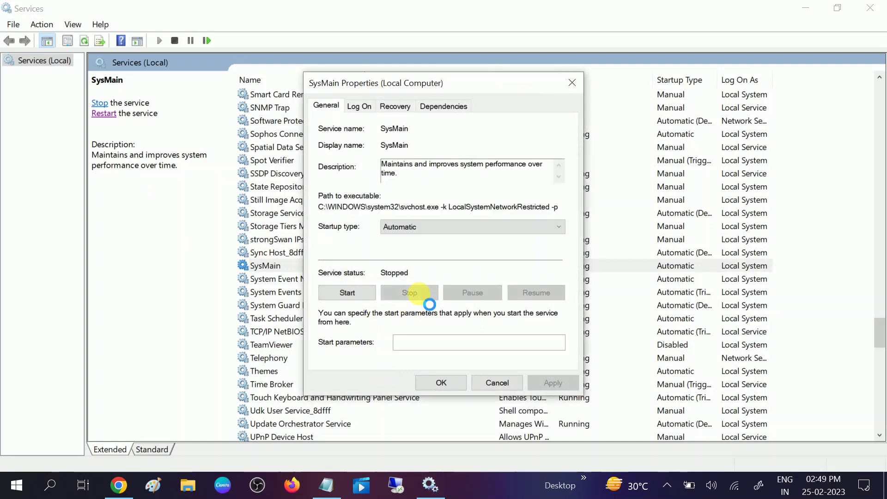
{"action": "left_click", "coordinate": [444, 381]}
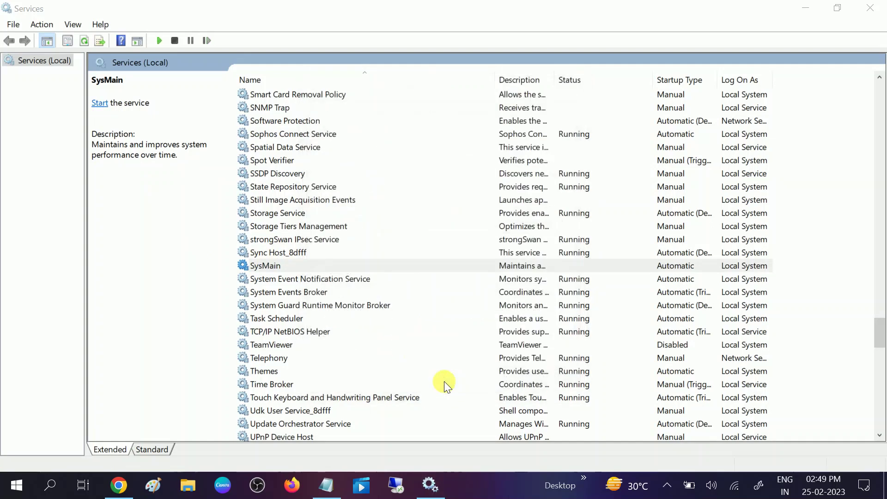
Check disk usage of the running processes in Task Manager, sorting by disk, and close it.
{"action": "right_click", "coordinate": [492, 492]}
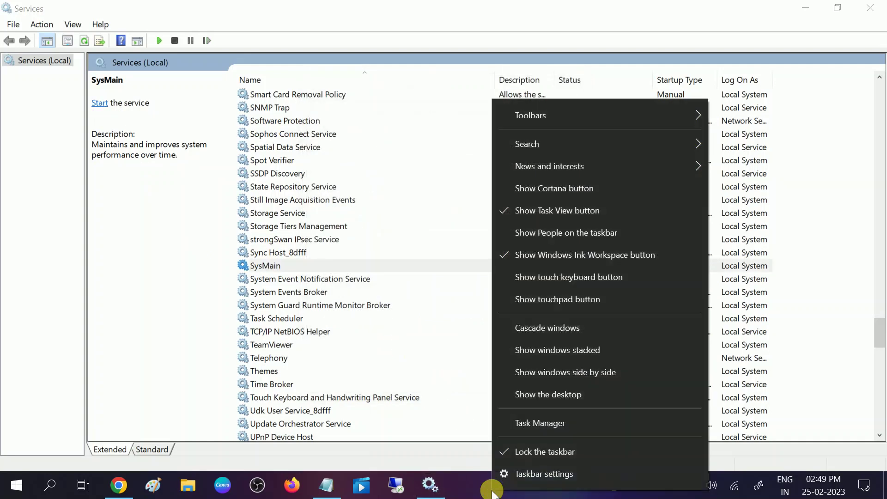
{"action": "left_click", "coordinate": [553, 421]}
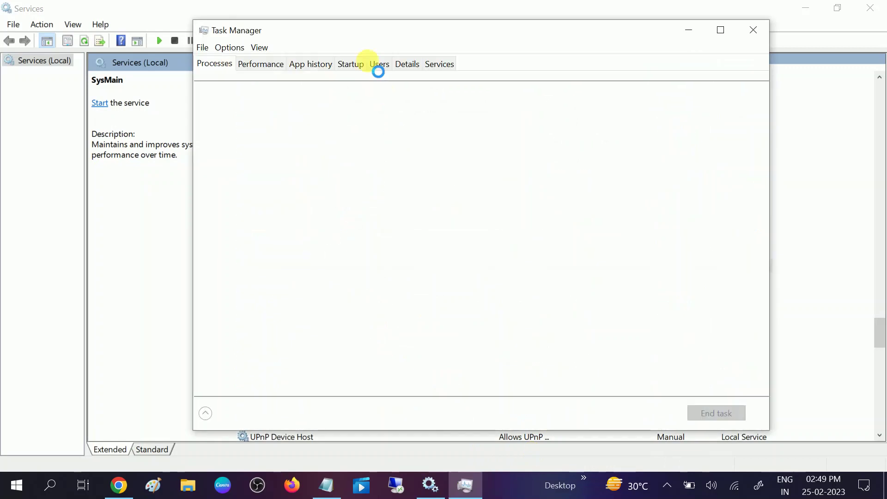
{"action": "left_click", "coordinate": [601, 99]}
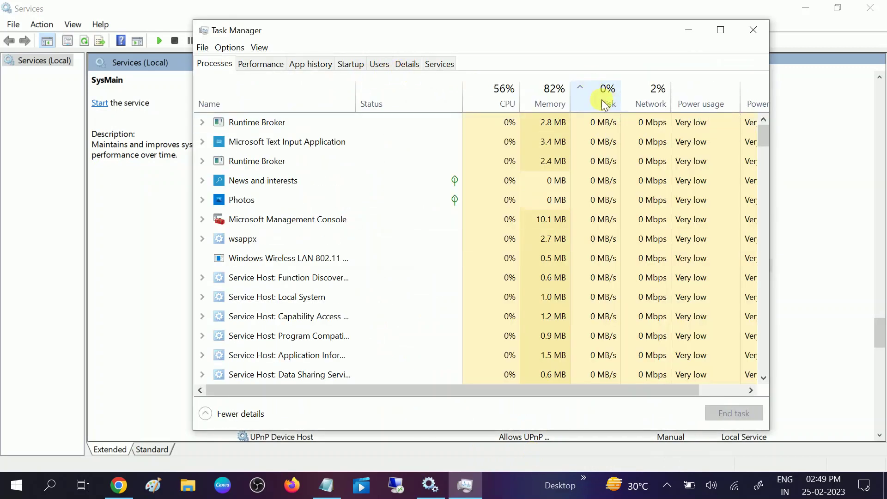
{"action": "left_click", "coordinate": [753, 33]}
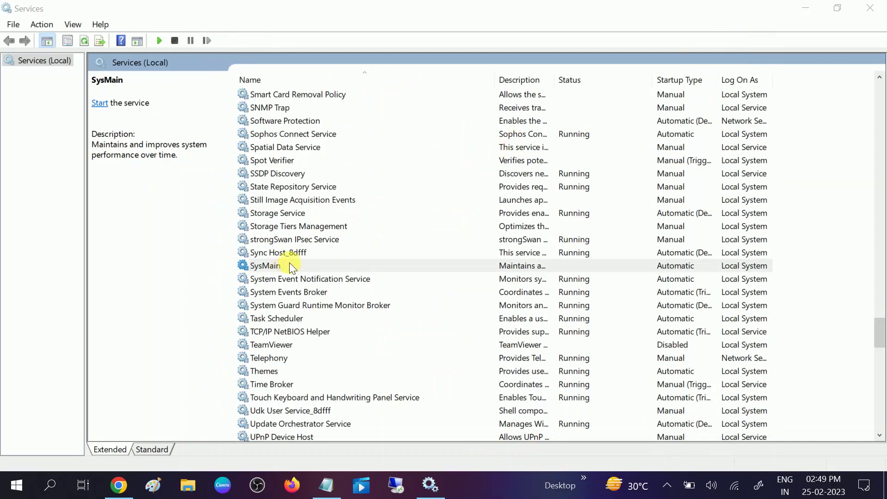
Set the SysMain service's startup type to Disabled in its properties and apply the change.
{"action": "left_click", "coordinate": [289, 265]}
{"action": "right_click", "coordinate": [290, 264]}
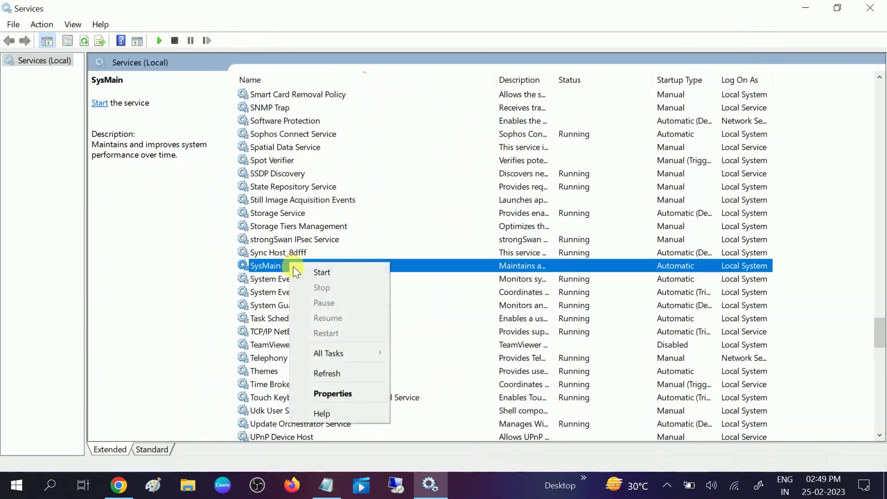
{"action": "left_click", "coordinate": [334, 393]}
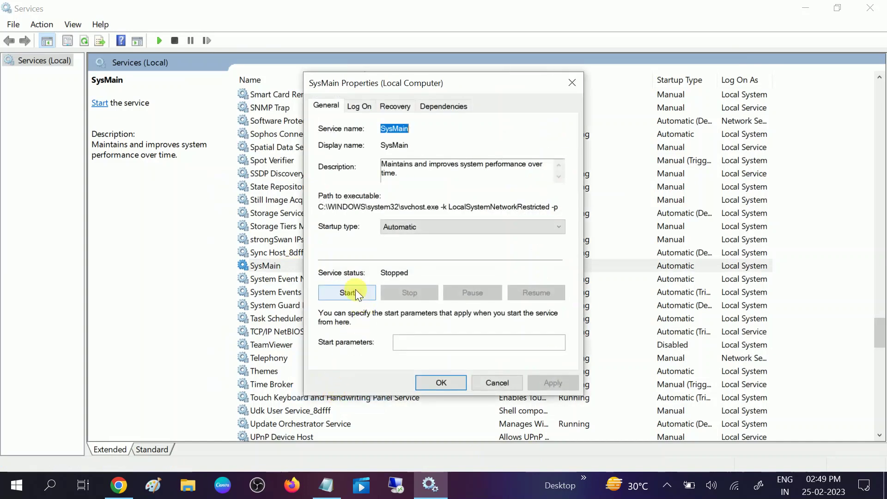
{"action": "left_click", "coordinate": [404, 225]}
{"action": "left_click", "coordinate": [396, 267]}
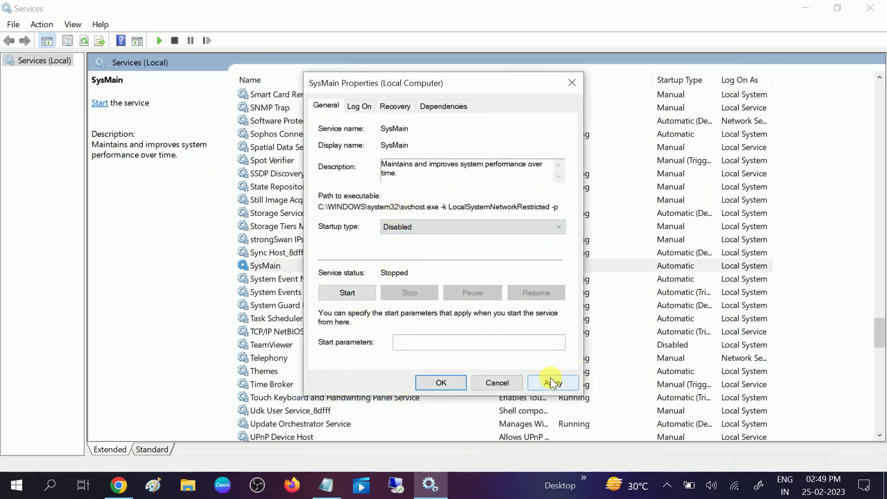
{"action": "left_click", "coordinate": [553, 381]}
{"action": "left_click", "coordinate": [434, 381]}
{"action": "left_click", "coordinate": [340, 266]}
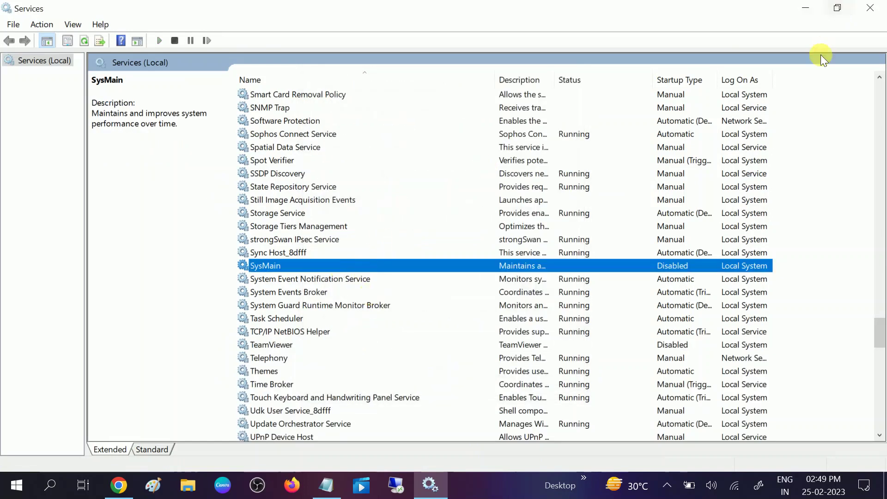
Close the Services window and refresh the desktop.
{"action": "left_click", "coordinate": [866, 10]}
{"action": "right_click", "coordinate": [597, 91]}
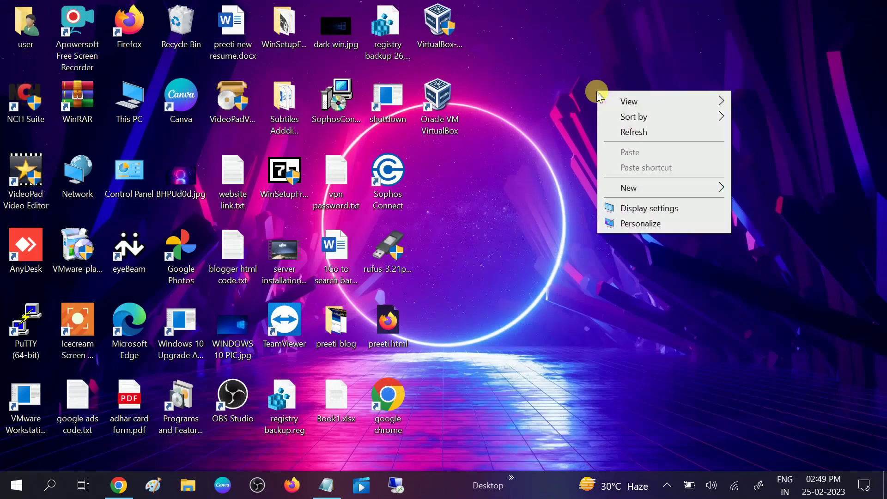
{"action": "left_click", "coordinate": [633, 133]}
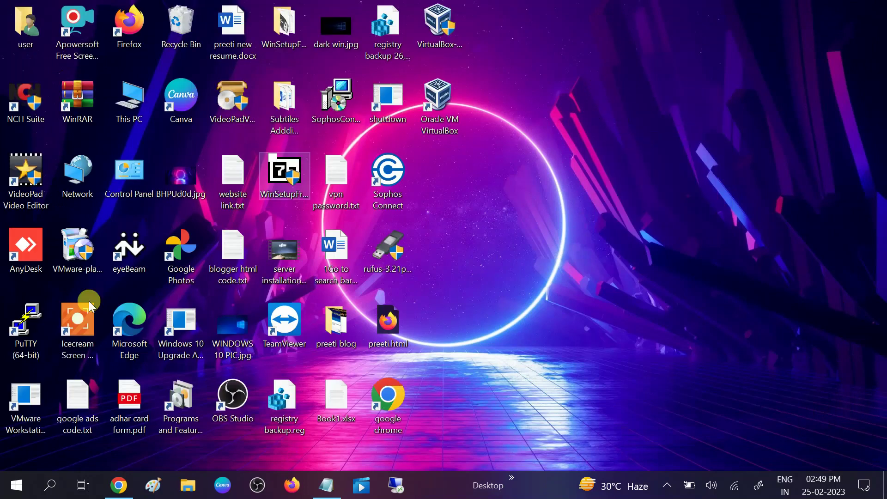
Look at the Windows power options for restarting, and return to Notepad to highlight "Perform Clean Boot" in Step 2.
{"action": "left_click", "coordinate": [14, 486]}
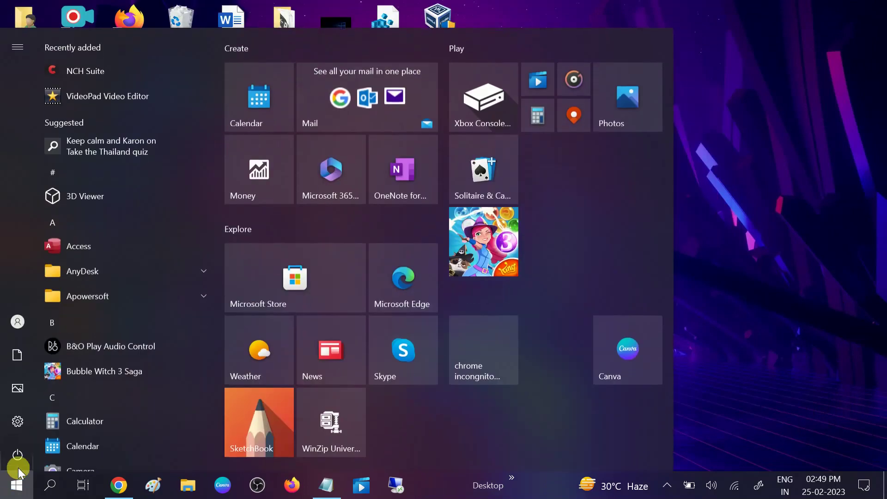
{"action": "left_click", "coordinate": [18, 459]}
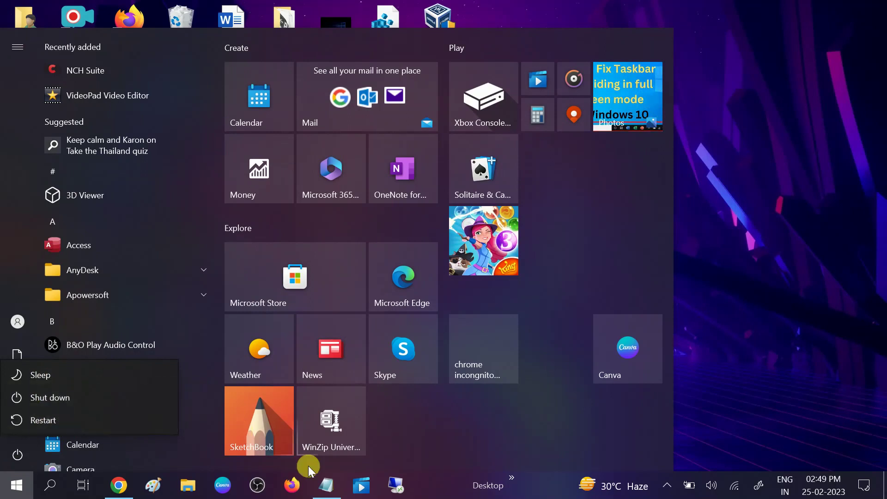
{"action": "left_click", "coordinate": [326, 485]}
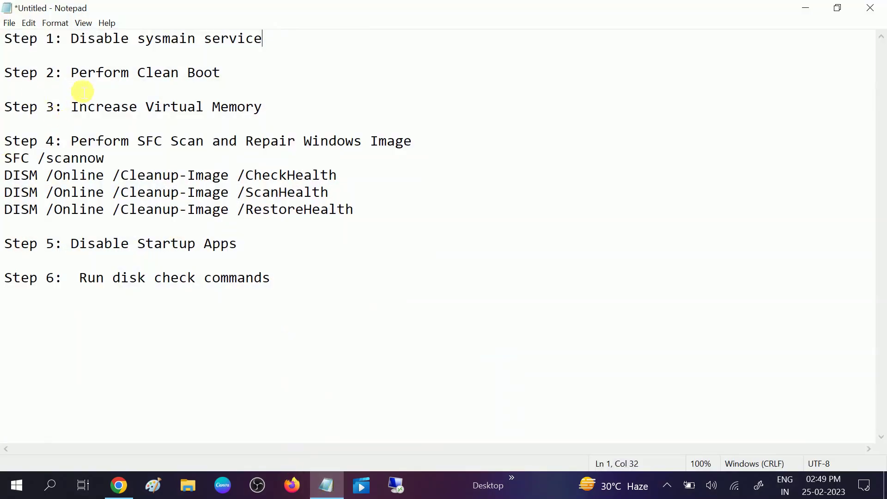
{"action": "left_click_drag", "start_coordinate": [65, 73], "coordinate": [234, 83]}
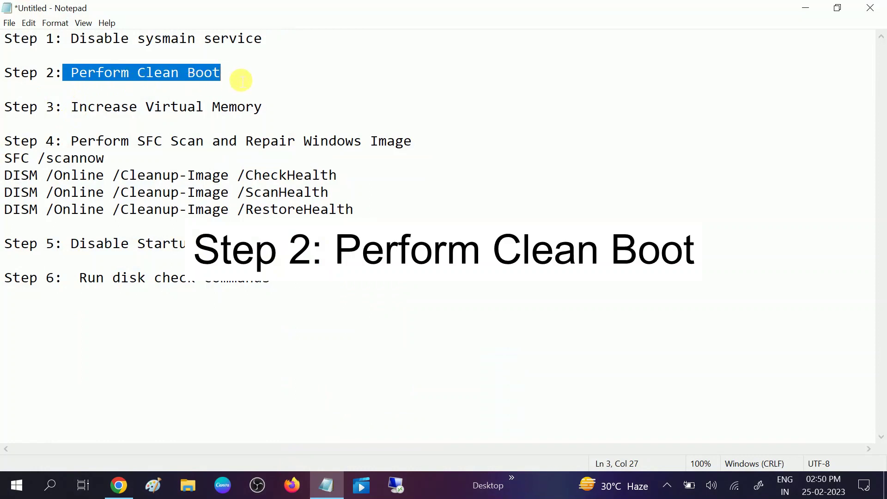
Minimize Notepad and open System Configuration by running msconfig from the Run dialog.
{"action": "left_click", "coordinate": [240, 80]}
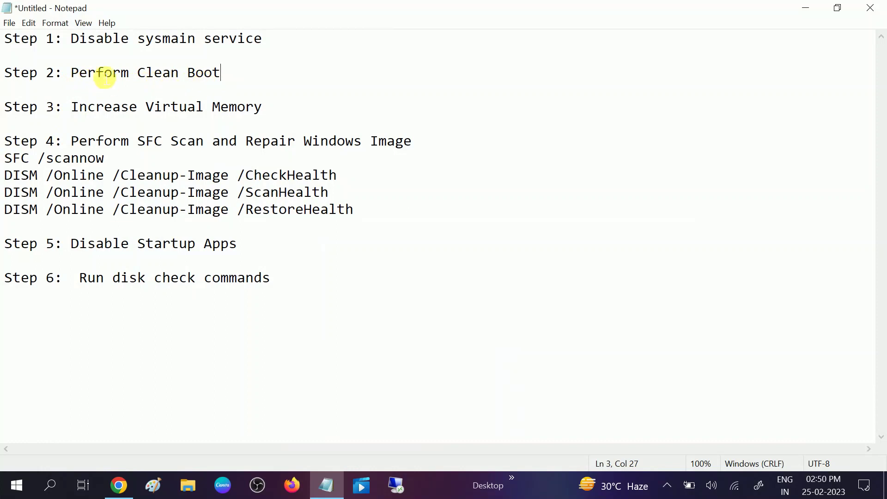
{"action": "left_click", "coordinate": [800, 8]}
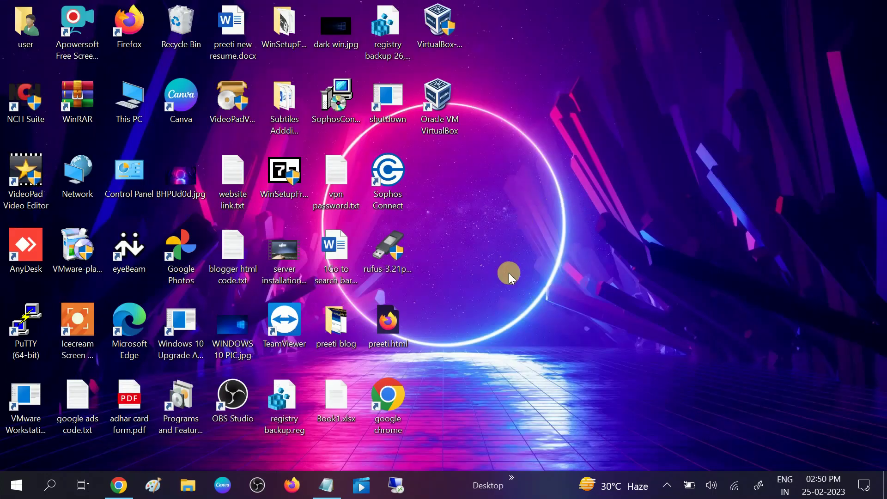
{"action": "key", "text": "super+r"}
{"action": "left_click_drag", "start_coordinate": [148, 310], "coordinate": [423, 198]}
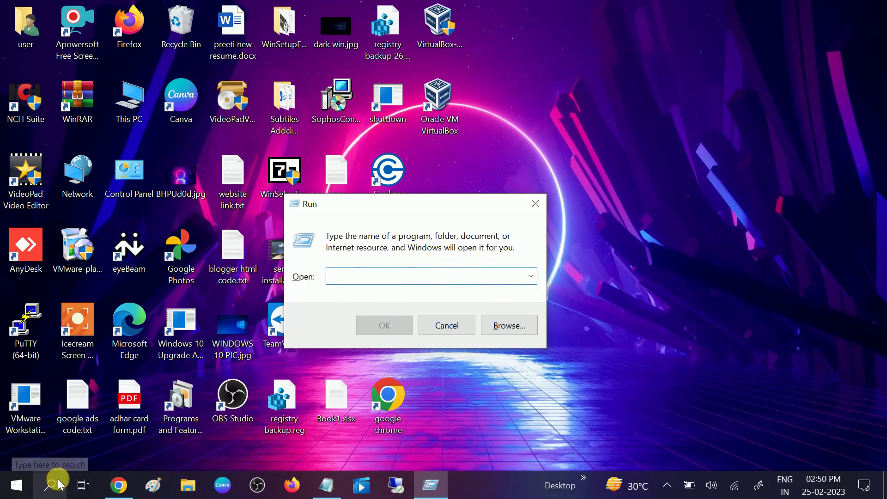
{"action": "left_click", "coordinate": [53, 483]}
{"action": "type", "text": "run"}
{"action": "left_click", "coordinate": [145, 111]}
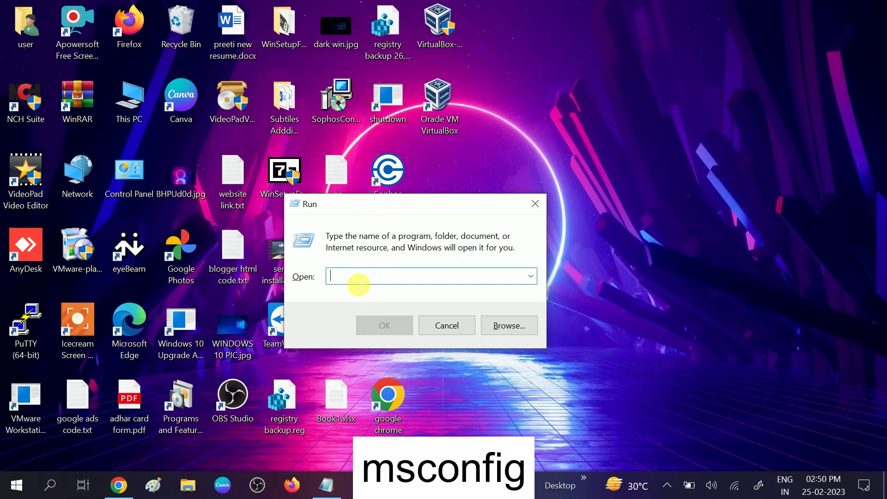
{"action": "type", "text": "msc"}
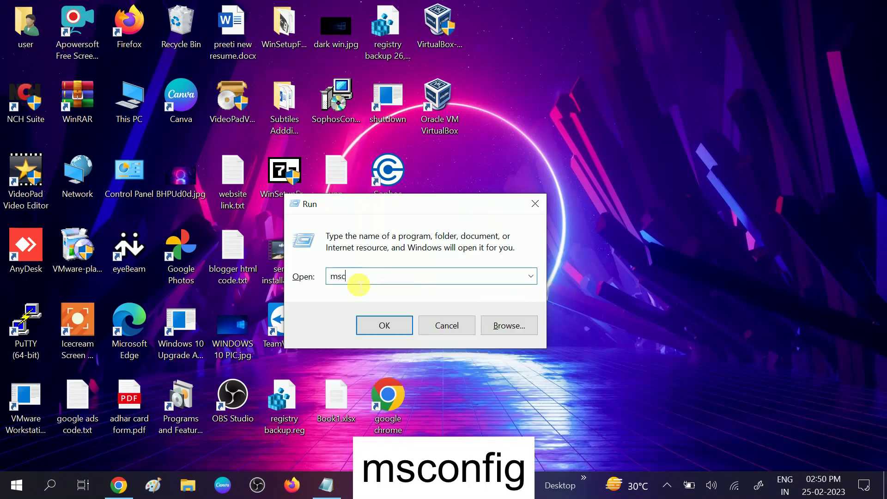
{"action": "type", "text": "onfig"}
{"action": "left_click", "coordinate": [394, 323]}
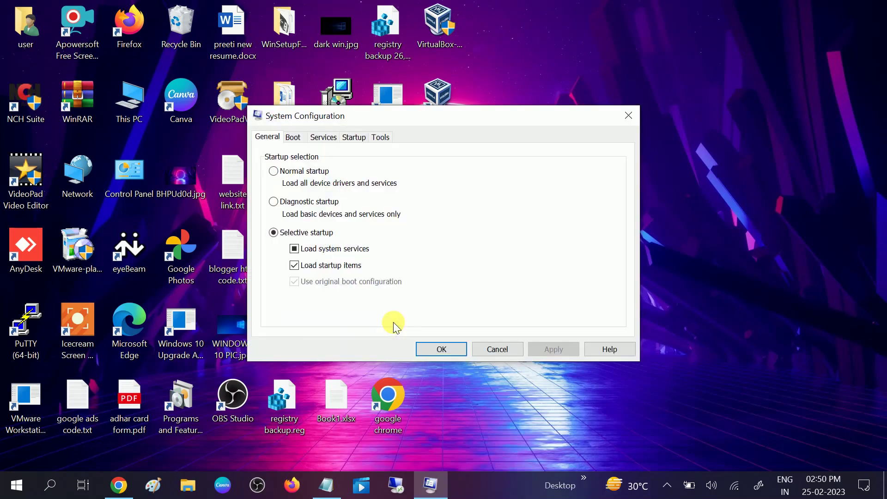
Show the services list in System Configuration and hide all Microsoft services.
{"action": "left_click_drag", "start_coordinate": [436, 112], "coordinate": [549, 93]}
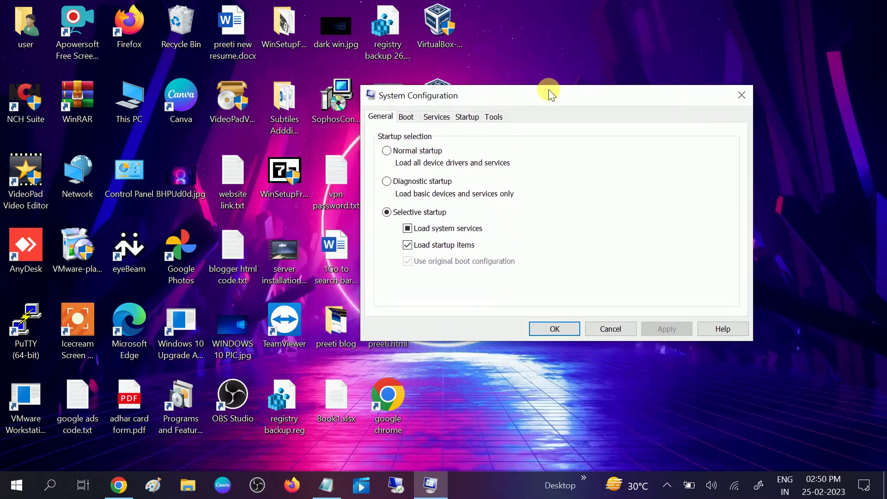
{"action": "left_click", "coordinate": [436, 117]}
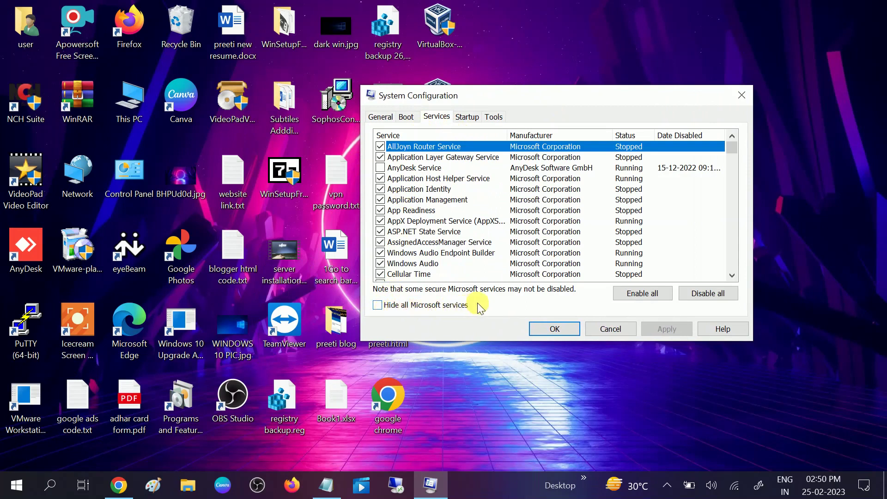
{"action": "left_click", "coordinate": [378, 306]}
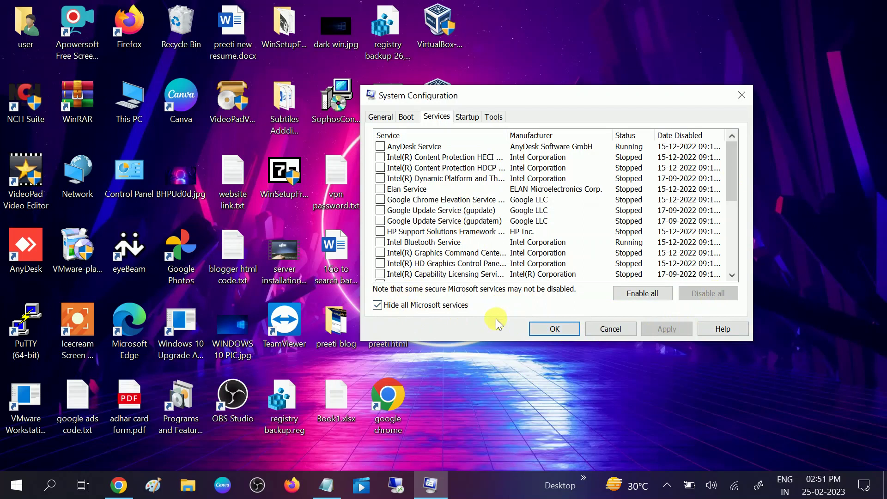
Close System Configuration and refresh the desktop.
{"action": "left_click", "coordinate": [738, 99]}
{"action": "right_click", "coordinate": [576, 128]}
{"action": "left_click", "coordinate": [612, 171]}
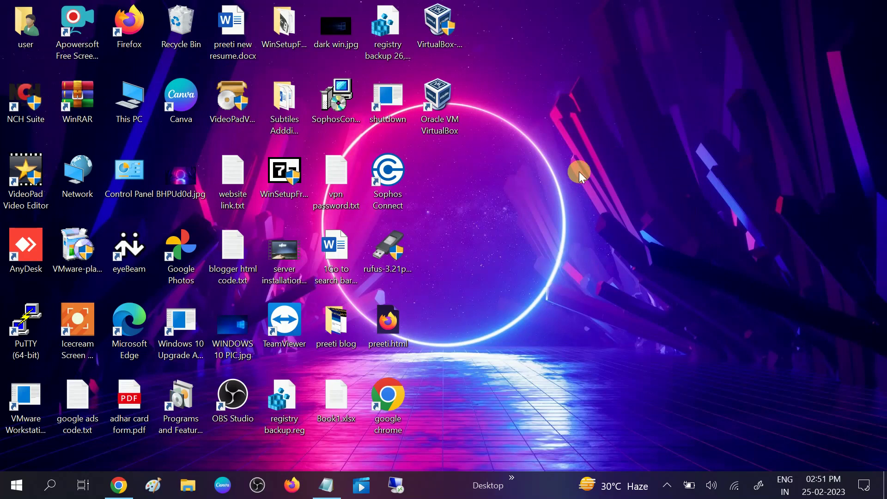
Return to the Notepad checklist and highlight "Increase Virtual Memory" in Step 3.
{"action": "left_click", "coordinate": [326, 485]}
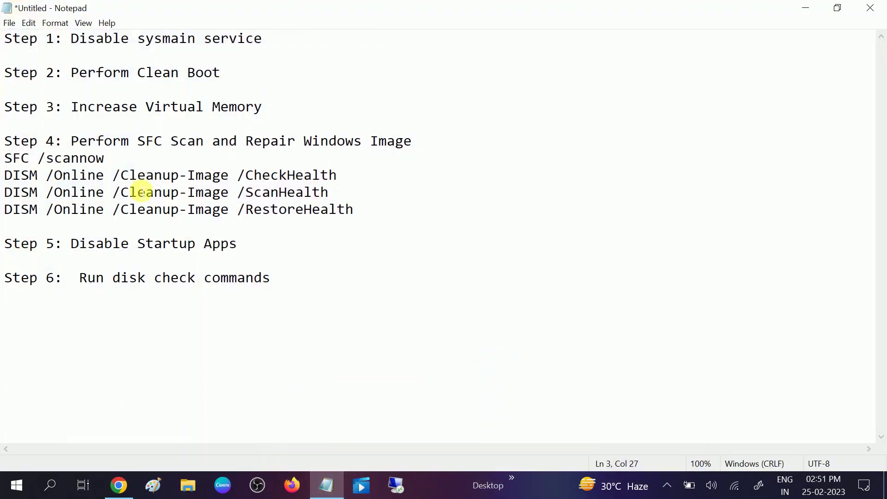
{"action": "left_click_drag", "start_coordinate": [64, 107], "coordinate": [269, 113]}
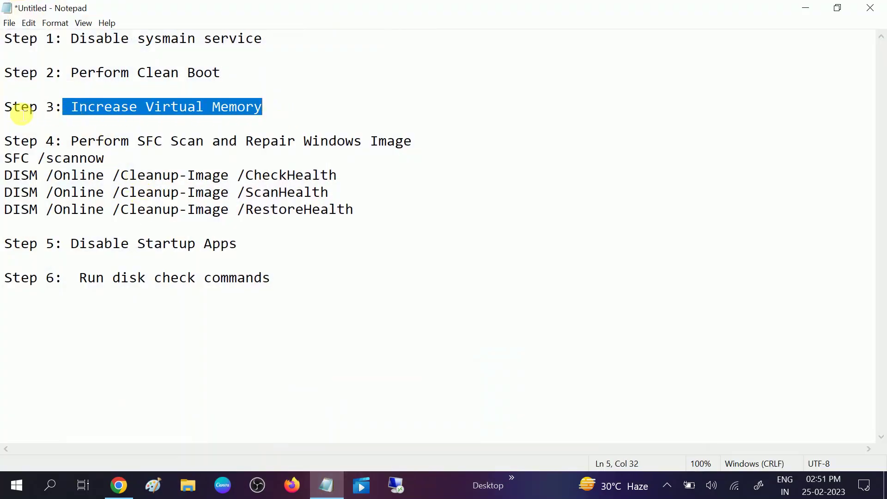
{"action": "left_click", "coordinate": [7, 110]}
{"action": "left_click_drag", "start_coordinate": [21, 111], "coordinate": [271, 113]}
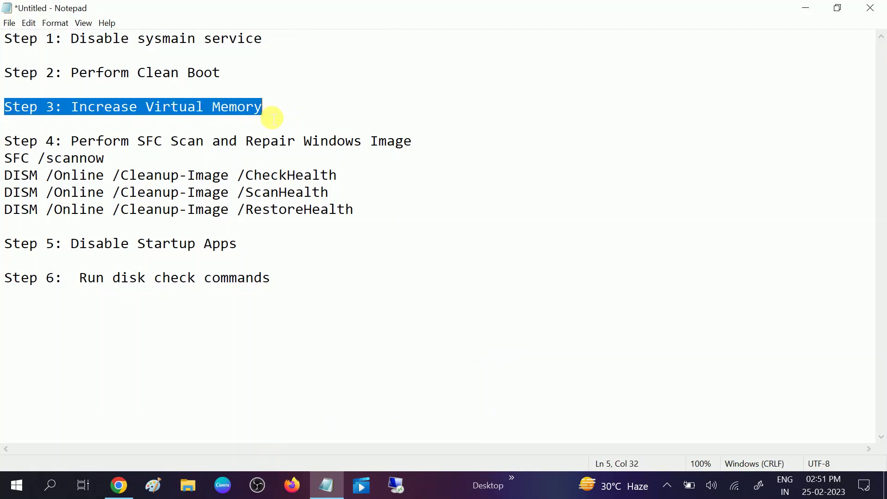
{"action": "left_click", "coordinate": [282, 111]}
{"action": "left_click_drag", "start_coordinate": [71, 111], "coordinate": [269, 118]}
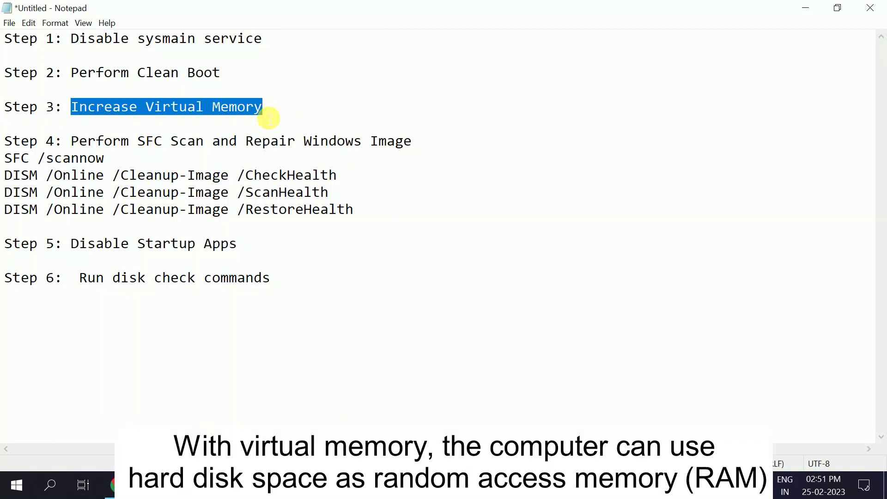
{"action": "left_click", "coordinate": [274, 116]}
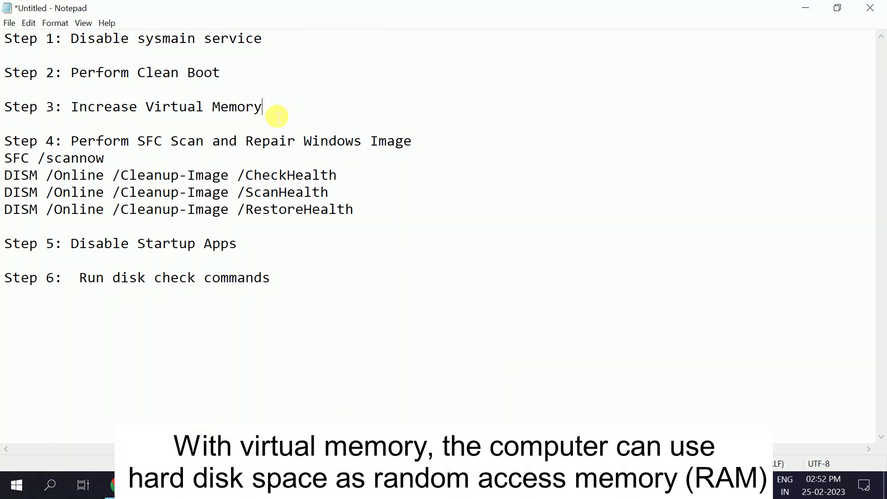
Minimize Notepad and open System Properties by running sysdm.cpl from the Run dialog.
{"action": "left_click", "coordinate": [809, 7]}
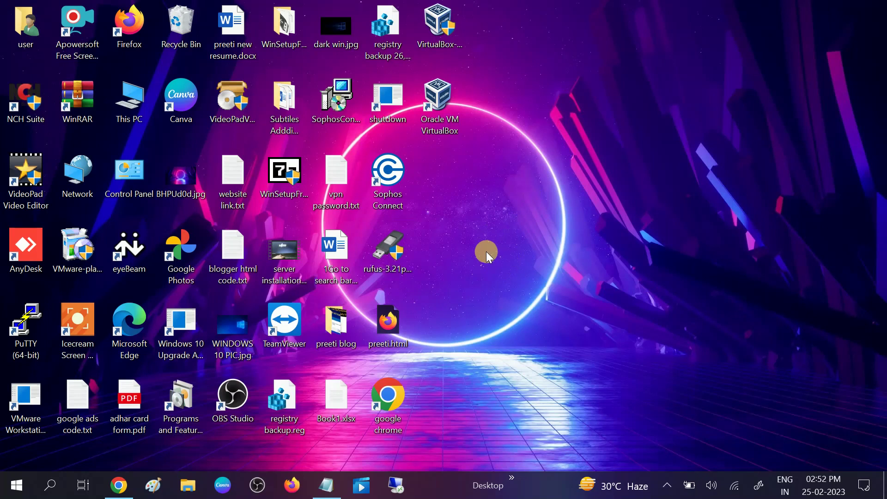
{"action": "left_click", "coordinate": [49, 485]}
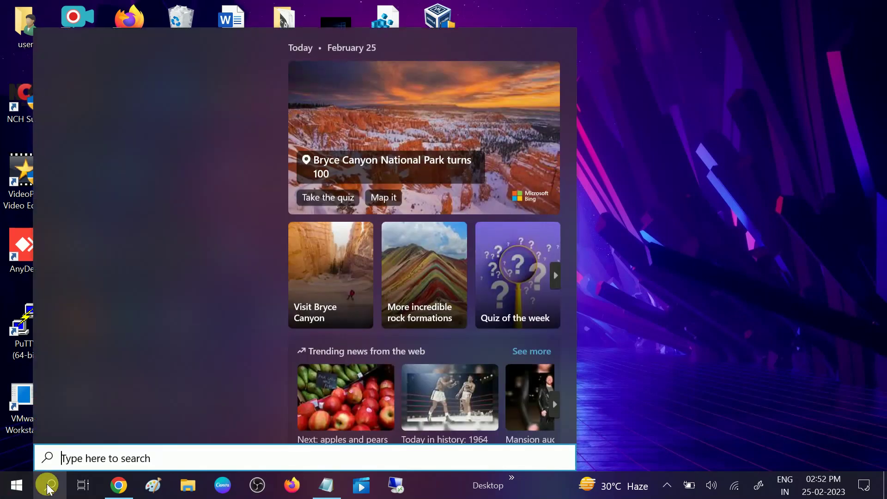
{"action": "type", "text": "riun"}
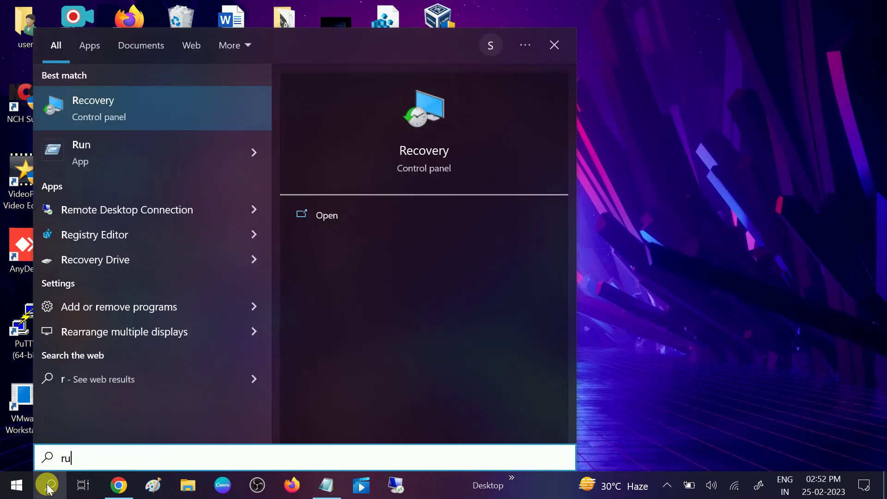
{"action": "left_click", "coordinate": [102, 102]}
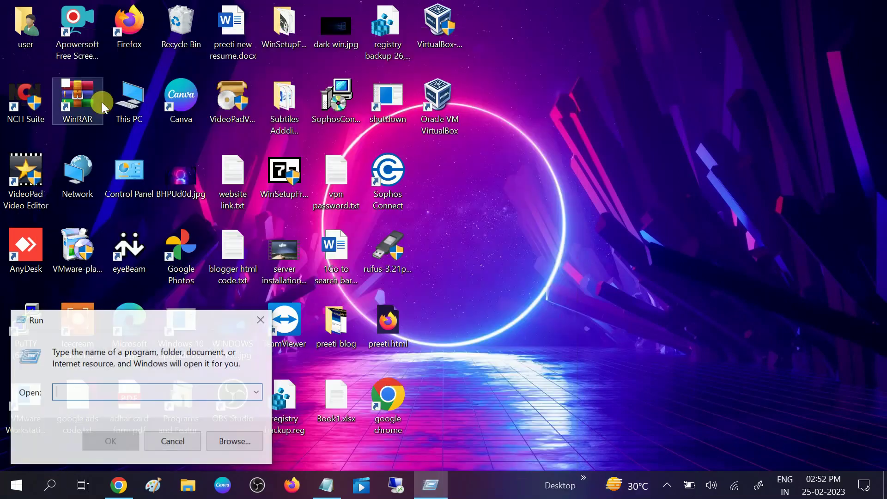
{"action": "left_click_drag", "start_coordinate": [138, 318], "coordinate": [467, 138]}
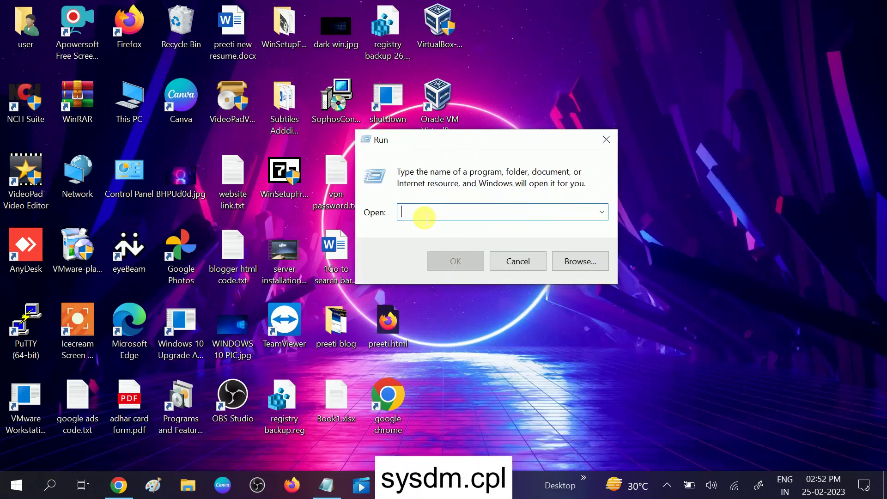
{"action": "type", "text": "sysdm.cpl"}
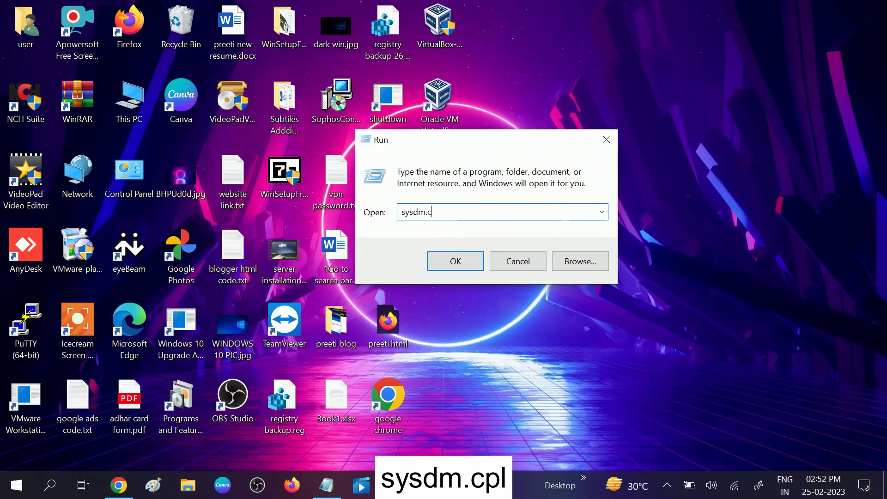
{"action": "left_click", "coordinate": [453, 263]}
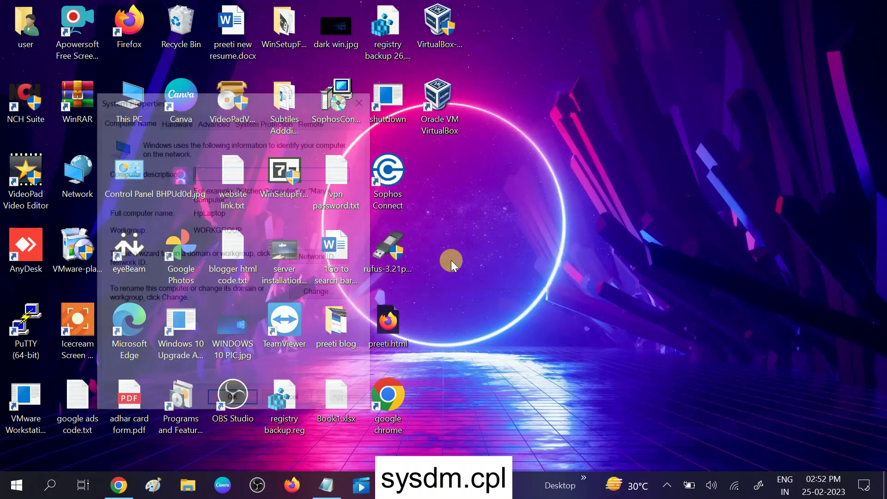
{"action": "left_click_drag", "start_coordinate": [254, 104], "coordinate": [345, 126]}
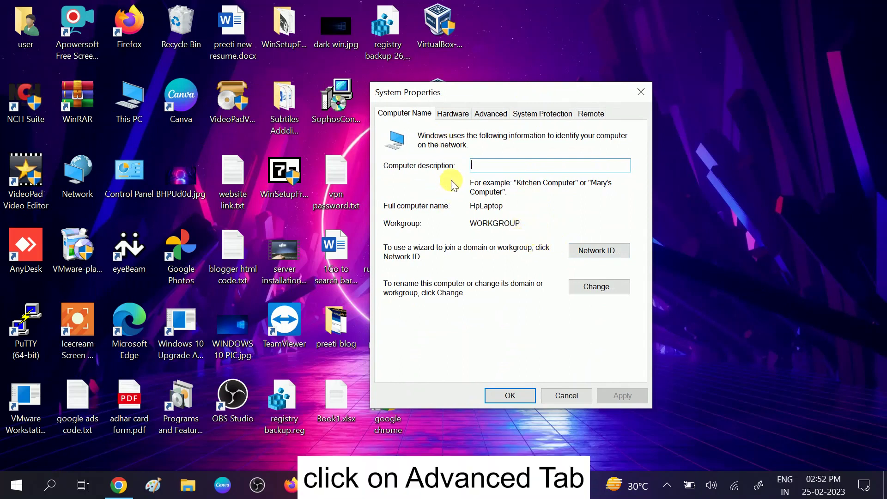
Open the Virtual Memory settings from the advanced Performance Options in System Properties.
{"action": "left_click", "coordinate": [489, 119]}
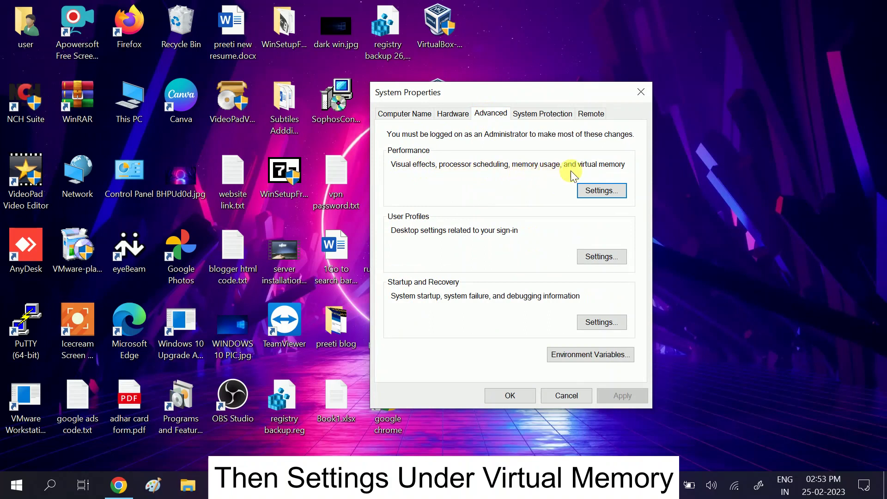
{"action": "left_click", "coordinate": [608, 191]}
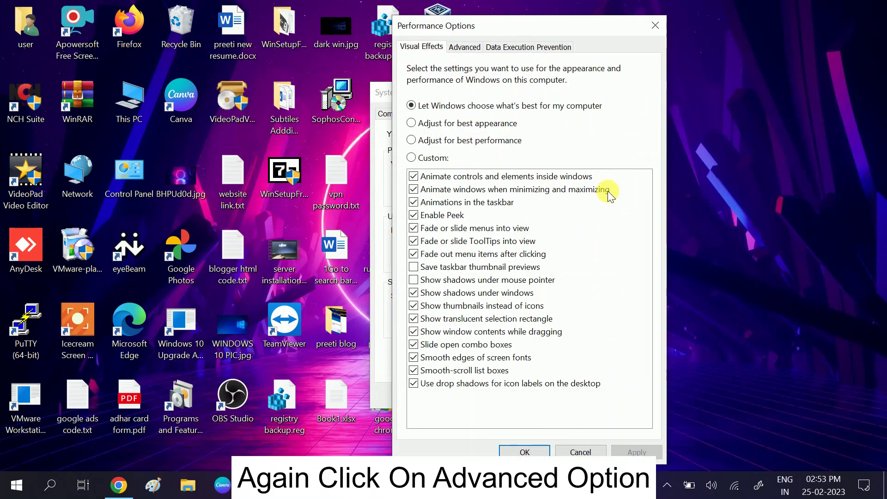
{"action": "left_click", "coordinate": [466, 48]}
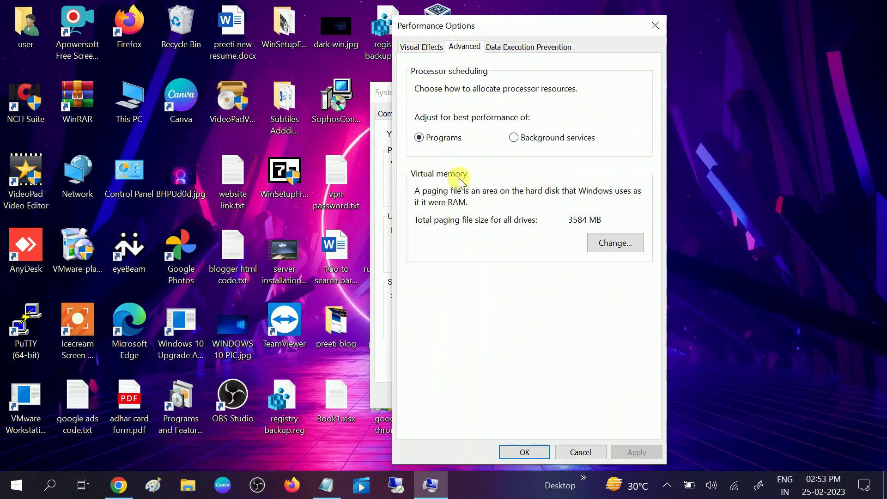
{"action": "left_click", "coordinate": [611, 245]}
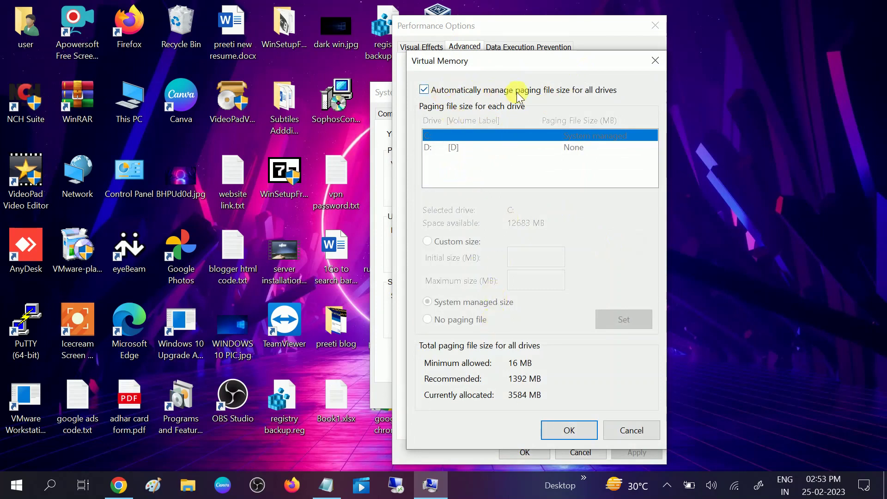
Turn off automatic paging file management for all drives and choose a custom size for drive C:.
{"action": "left_click", "coordinate": [430, 92]}
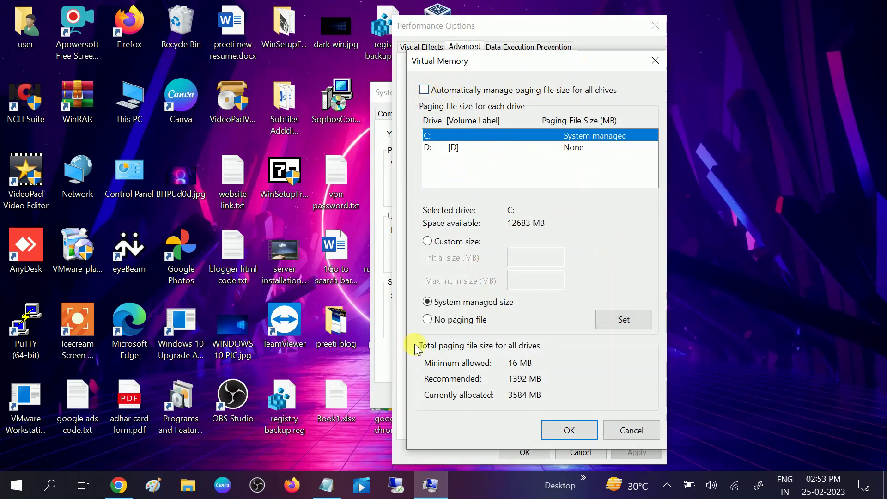
{"action": "left_click", "coordinate": [437, 243]}
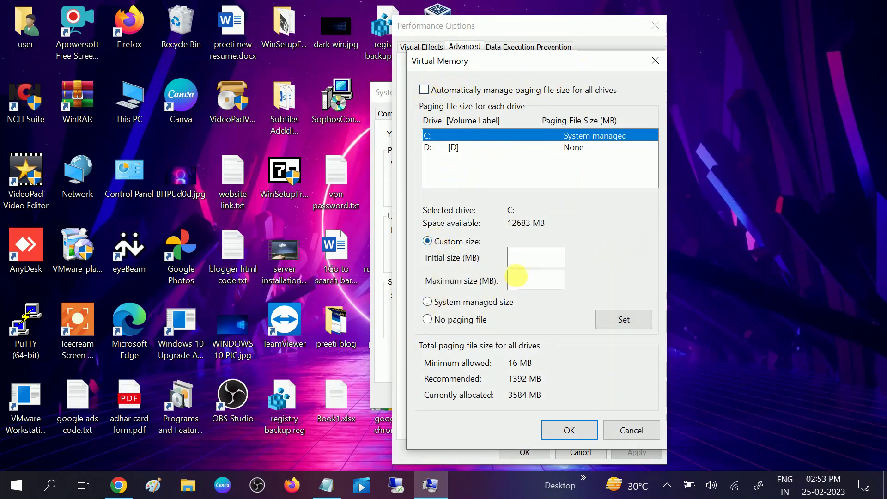
{"action": "left_click", "coordinate": [520, 271]}
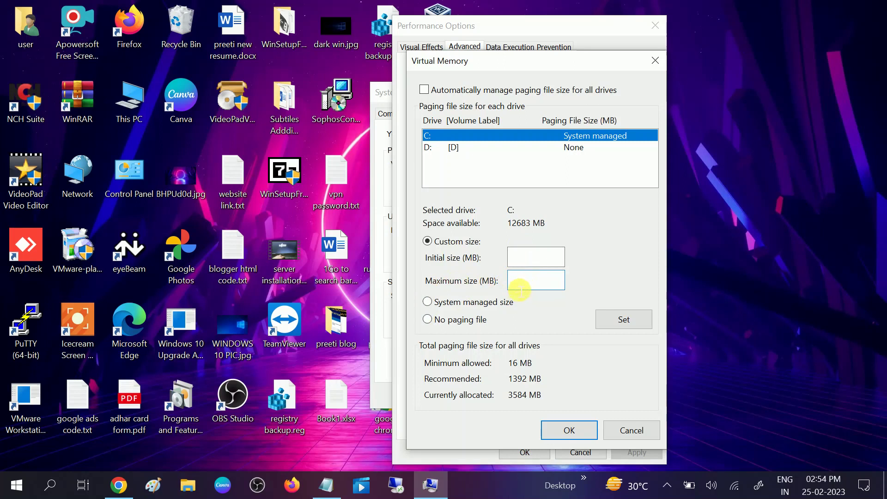
Search Windows for the Calculator and open it alongside the Virtual Memory dialog.
{"action": "left_click", "coordinate": [50, 486]}
{"action": "type", "text": "ca"}
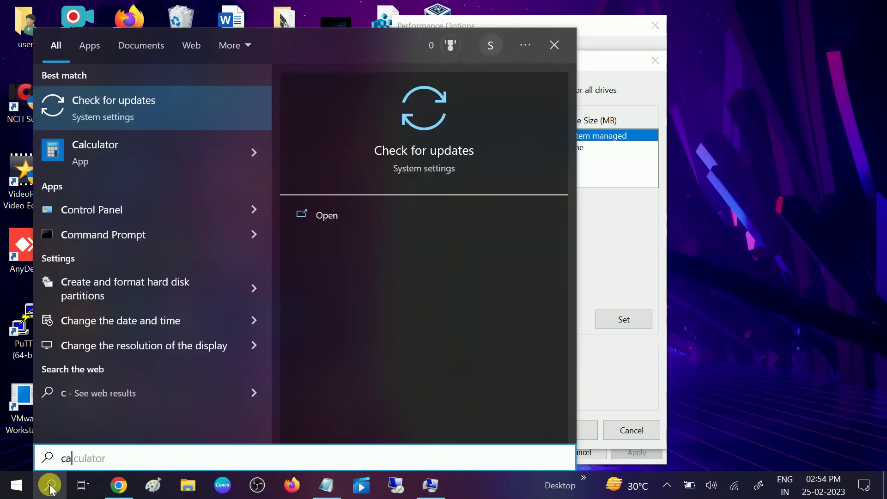
{"action": "type", "text": "l"}
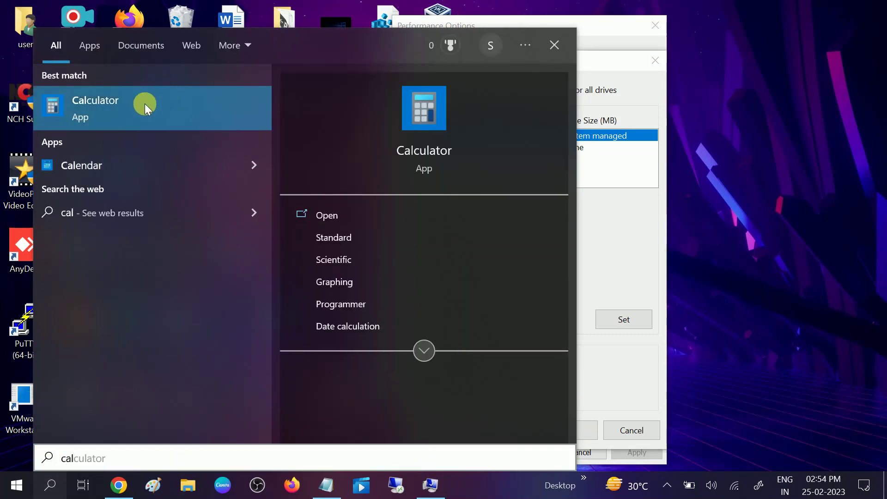
{"action": "left_click", "coordinate": [145, 103]}
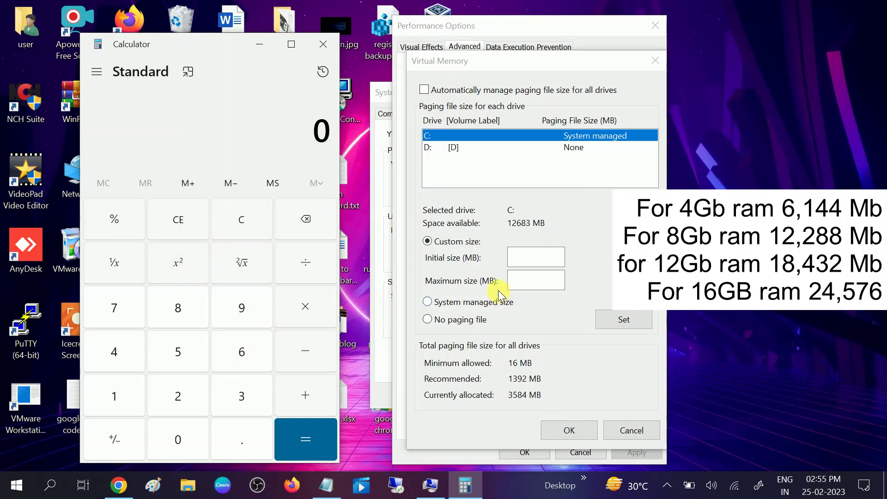
{"action": "left_click", "coordinate": [531, 290]}
Calculate 1024 × 4 in the Calculator to convert 4 GB of RAM to megabytes.
{"action": "left_click", "coordinate": [114, 398]}
{"action": "left_click", "coordinate": [171, 437]}
{"action": "left_click", "coordinate": [174, 396]}
{"action": "left_click", "coordinate": [128, 359]}
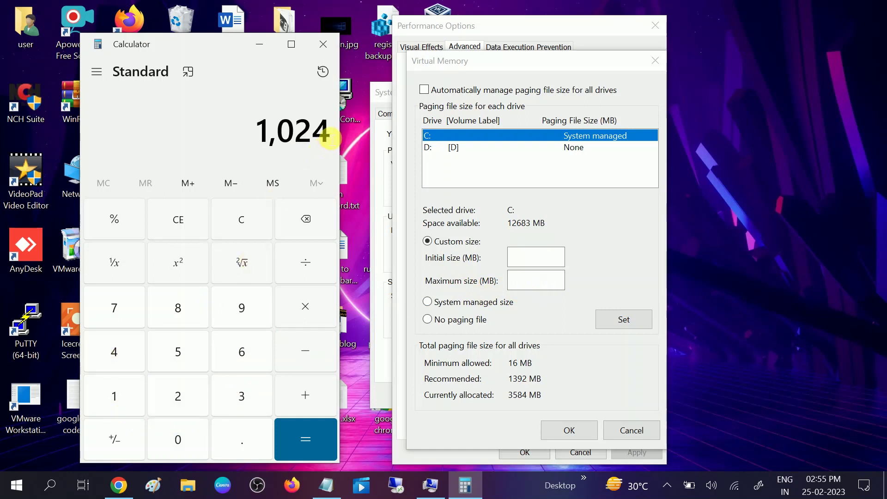
{"action": "left_click", "coordinate": [306, 313]}
{"action": "left_click", "coordinate": [117, 350]}
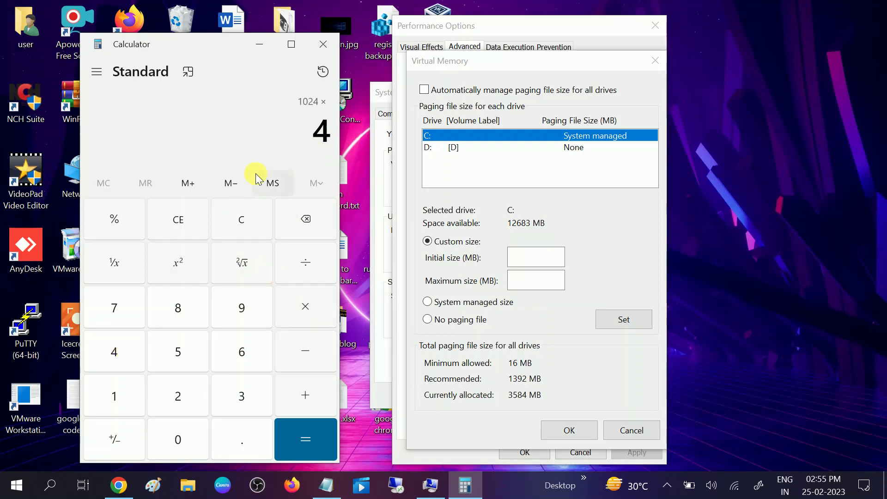
{"action": "left_click", "coordinate": [296, 440]}
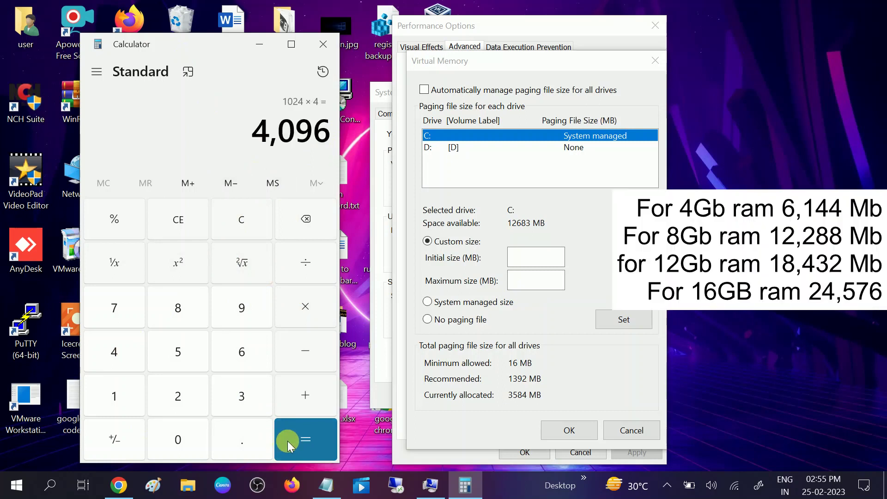
{"action": "left_click_drag", "start_coordinate": [252, 135], "coordinate": [341, 140]}
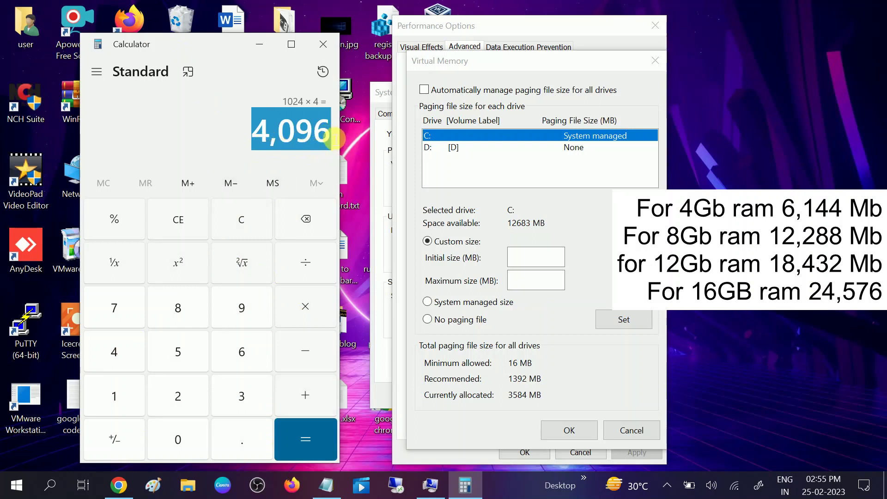
{"action": "left_click", "coordinate": [323, 137]}
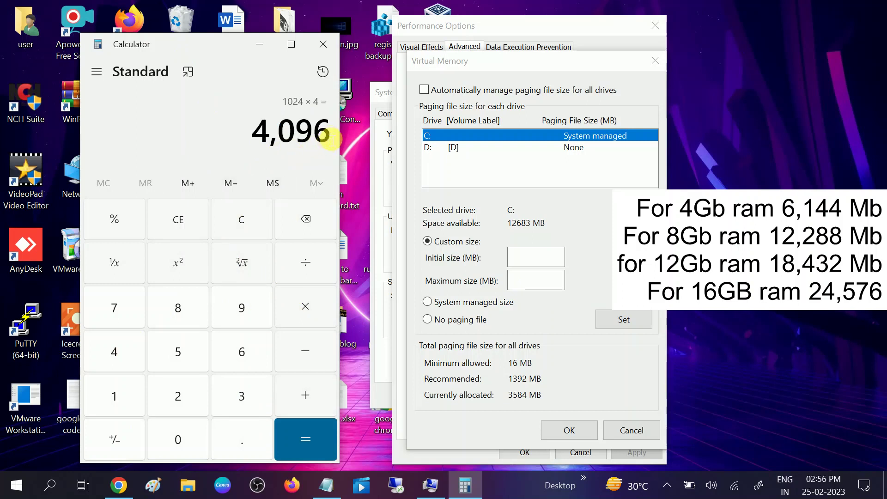
Multiply the 4 GB result by 1.5 to work out the maximum paging file size.
{"action": "left_click", "coordinate": [306, 314]}
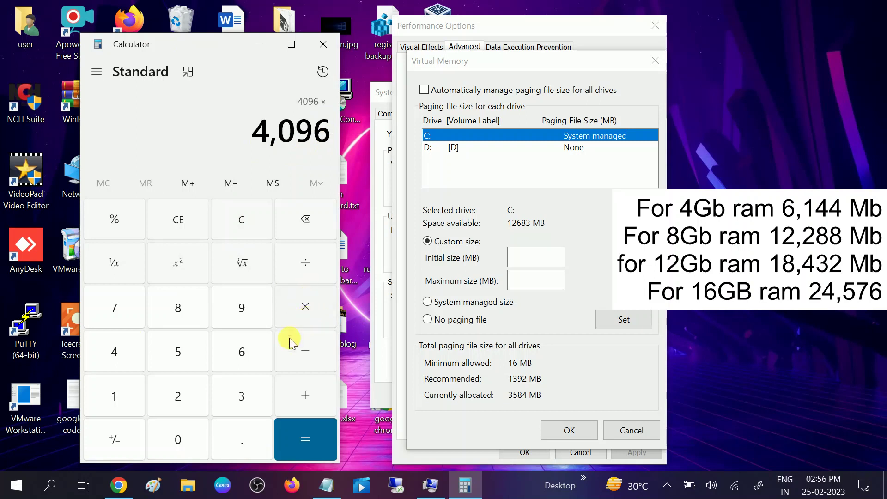
{"action": "left_click", "coordinate": [118, 398]}
{"action": "left_click", "coordinate": [241, 440]}
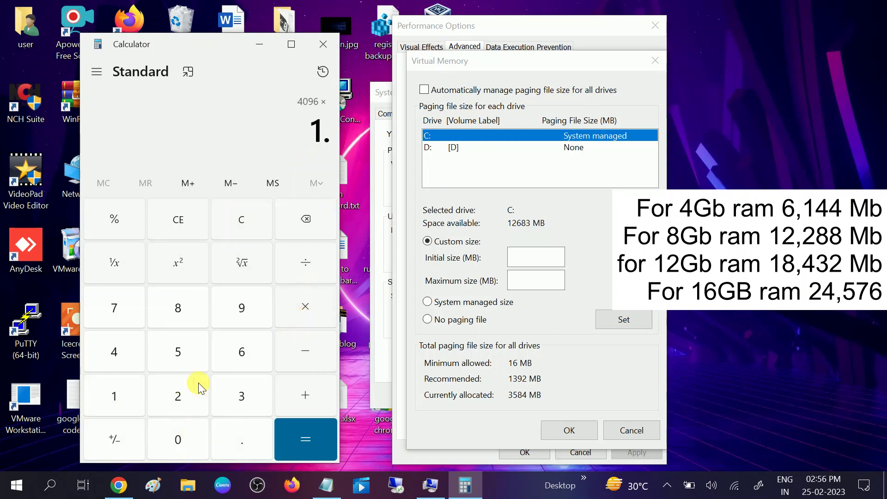
{"action": "left_click", "coordinate": [178, 357]}
{"action": "left_click", "coordinate": [311, 448]}
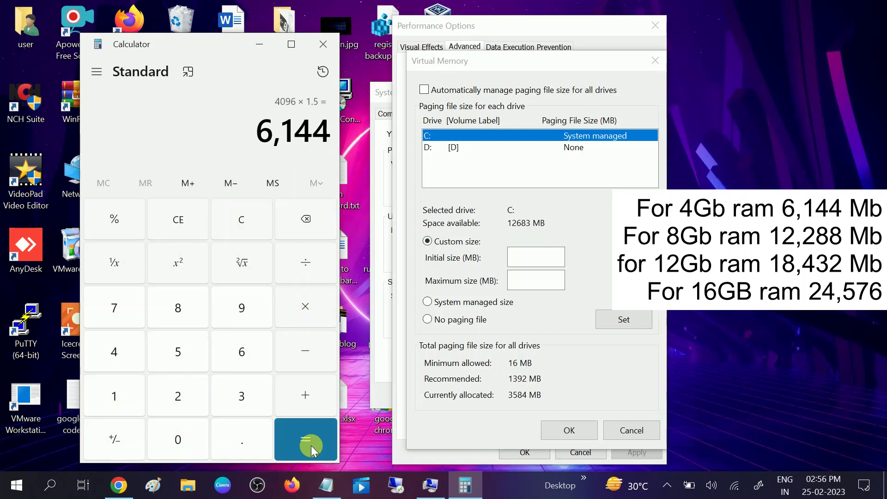
{"action": "left_click_drag", "start_coordinate": [264, 136], "coordinate": [313, 139]}
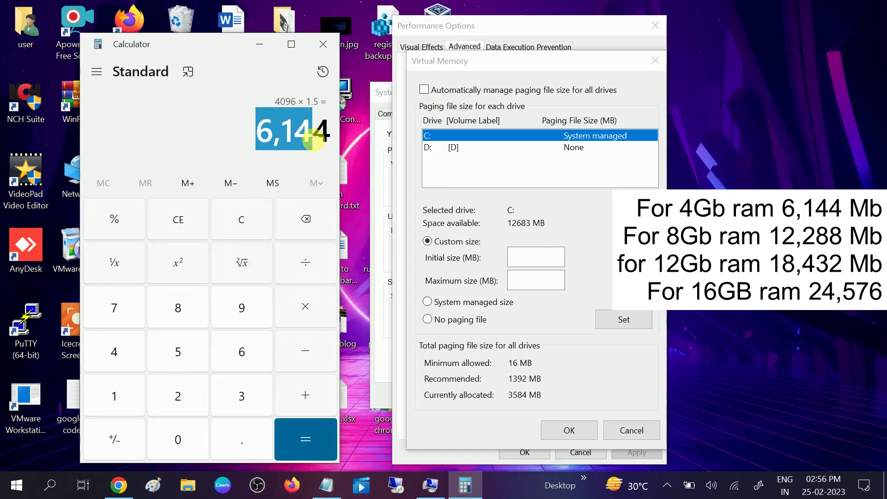
{"action": "left_click", "coordinate": [248, 145]}
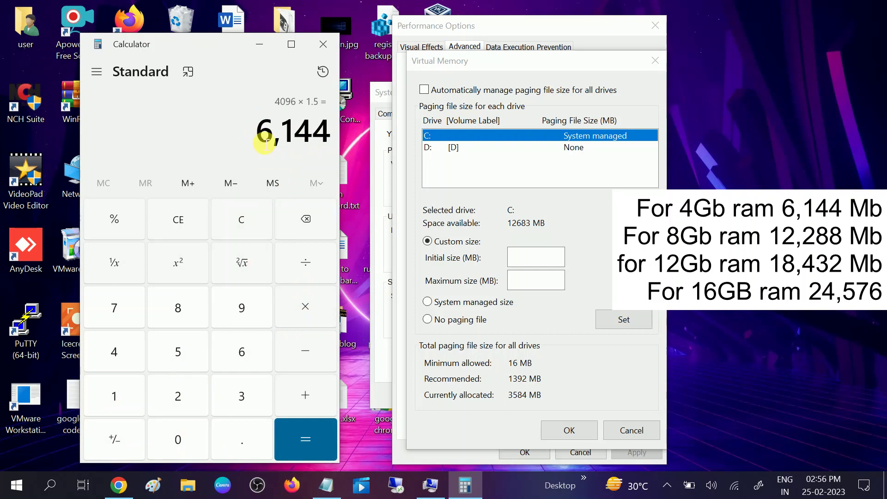
{"action": "left_click_drag", "start_coordinate": [264, 139], "coordinate": [289, 137]}
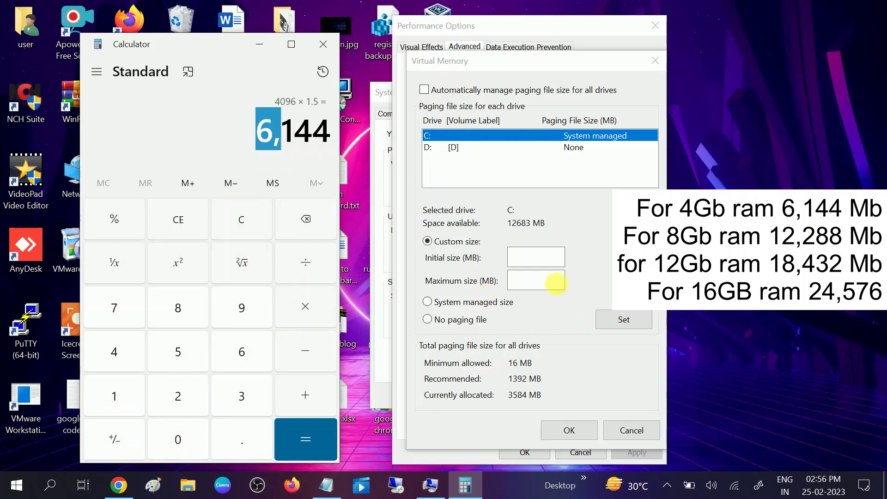
Set drive C:'s custom paging file to an initial size of 1392 MB and a maximum size of 6144 MB.
{"action": "left_click", "coordinate": [534, 266]}
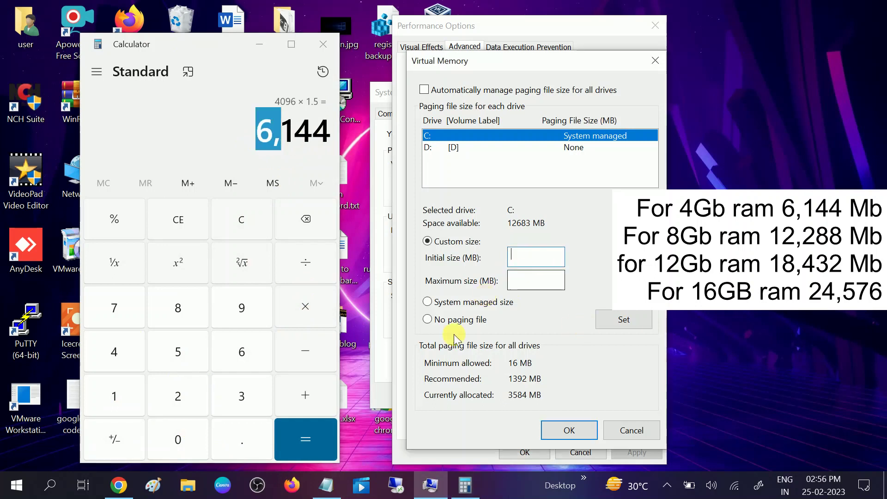
{"action": "left_click", "coordinate": [520, 259]}
{"action": "type", "text": "139"}
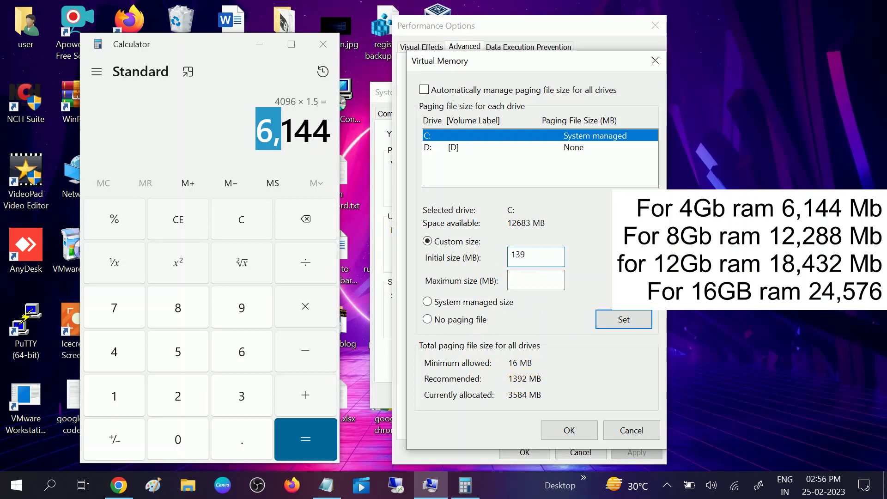
{"action": "left_click", "coordinate": [535, 286]}
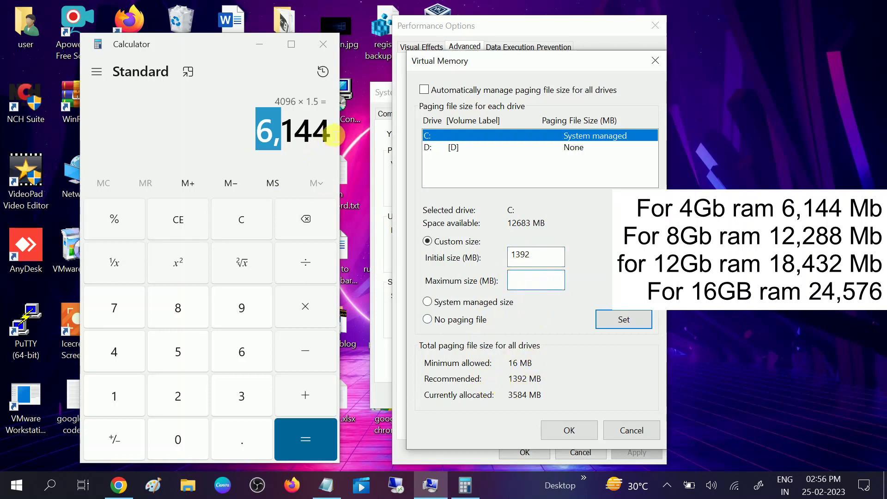
{"action": "left_click", "coordinate": [271, 138]}
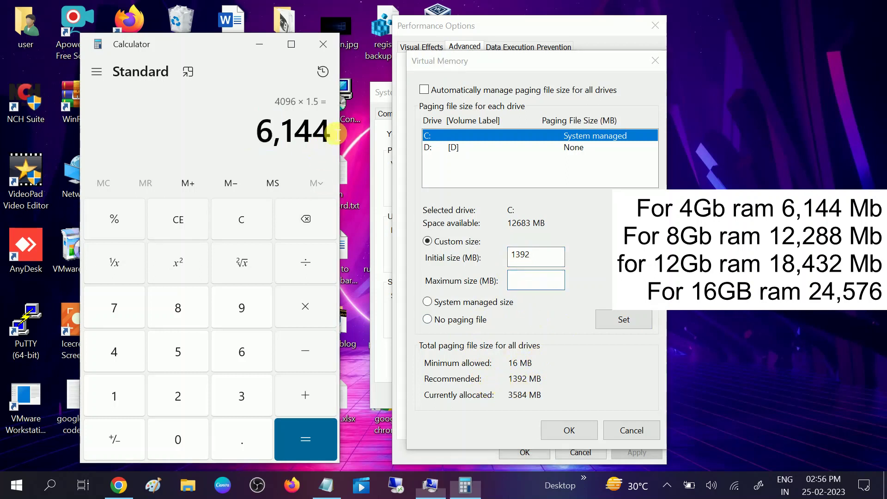
{"action": "left_click", "coordinate": [522, 286]}
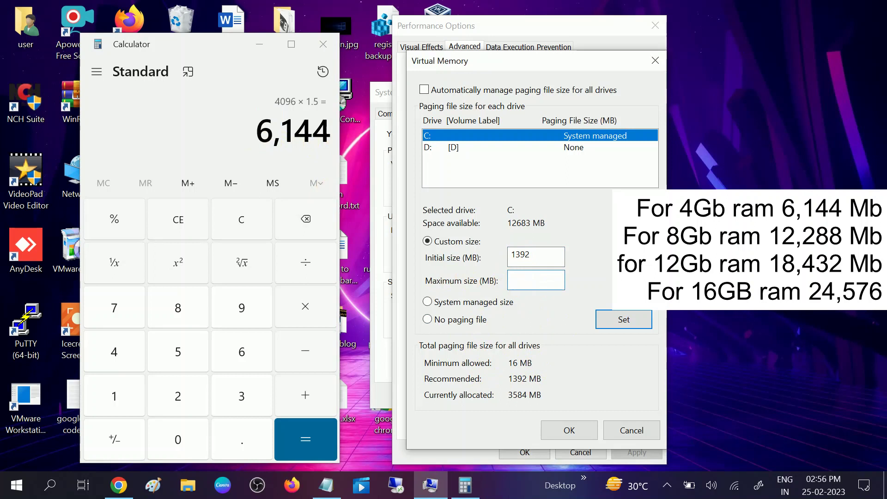
{"action": "type", "text": "6144"}
Clear the Calculator and calculate 1024 × 8 to convert 8 GB of RAM to megabytes.
{"action": "left_click", "coordinate": [308, 221]}
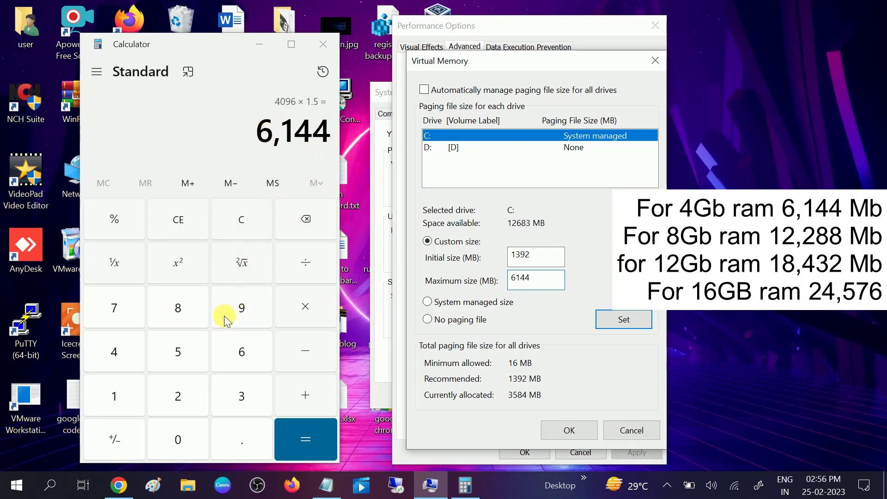
{"action": "left_click", "coordinate": [249, 227]}
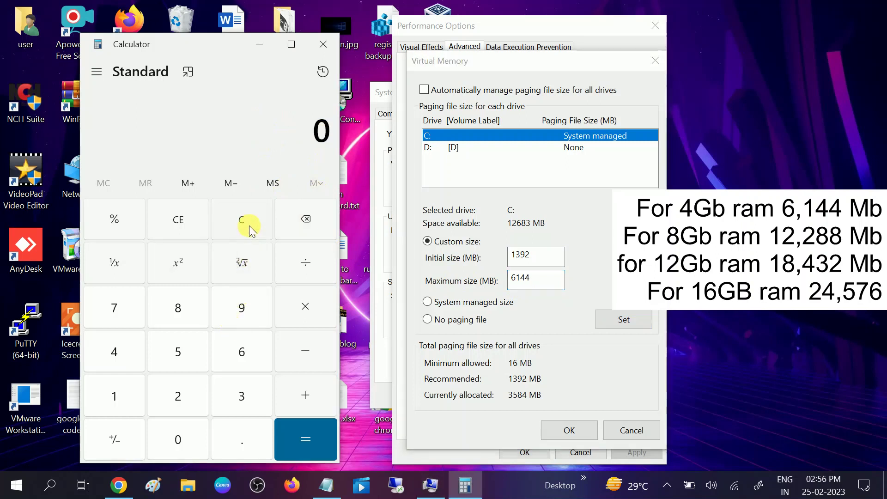
{"action": "left_click", "coordinate": [115, 396]}
{"action": "left_click", "coordinate": [176, 442]}
{"action": "left_click", "coordinate": [182, 395]}
{"action": "left_click", "coordinate": [116, 349]}
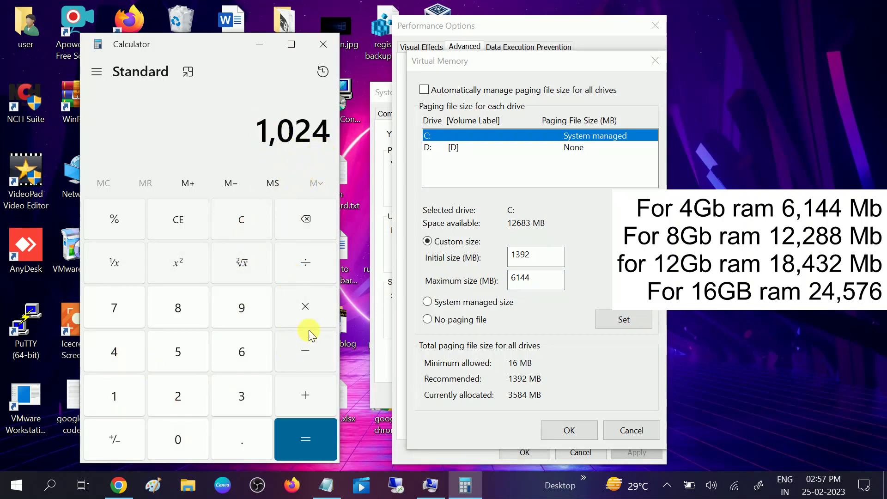
{"action": "left_click", "coordinate": [306, 308]}
{"action": "left_click", "coordinate": [179, 309]}
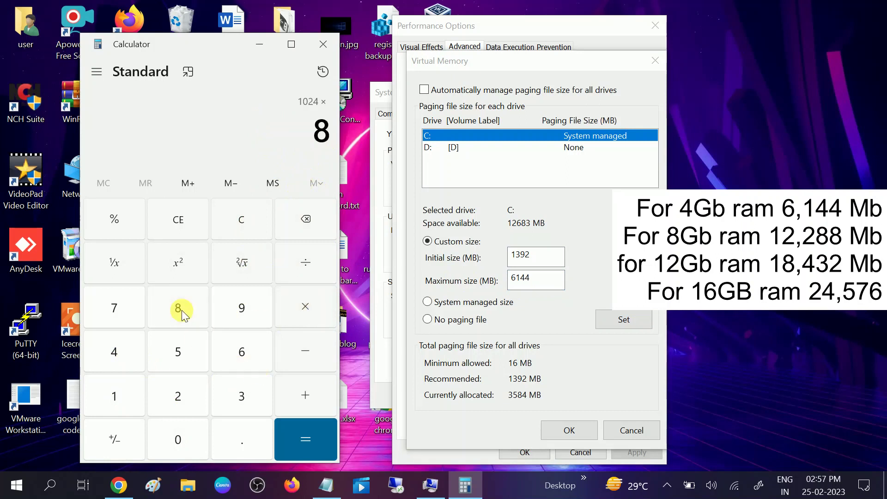
{"action": "left_click", "coordinate": [304, 423]}
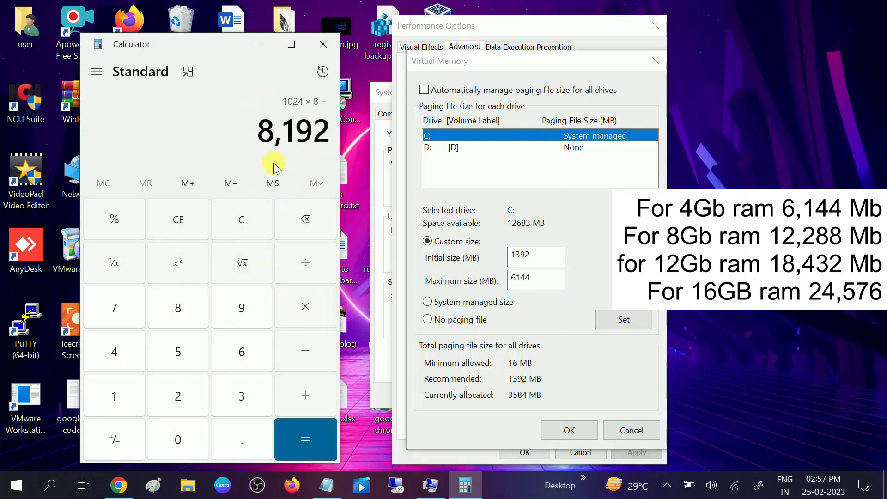
Multiply the 8 GB result by 1.5 to work out the maximum paging file size for 8 GB of RAM.
{"action": "left_click", "coordinate": [309, 314]}
{"action": "left_click", "coordinate": [131, 398]}
{"action": "left_click", "coordinate": [244, 437]}
{"action": "left_click", "coordinate": [185, 353]}
{"action": "left_click", "coordinate": [291, 436]}
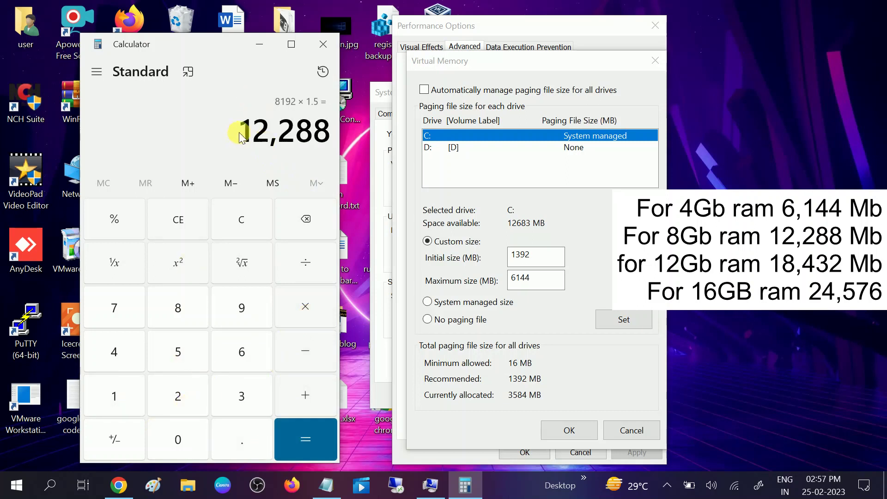
{"action": "left_click_drag", "start_coordinate": [242, 134], "coordinate": [332, 145]}
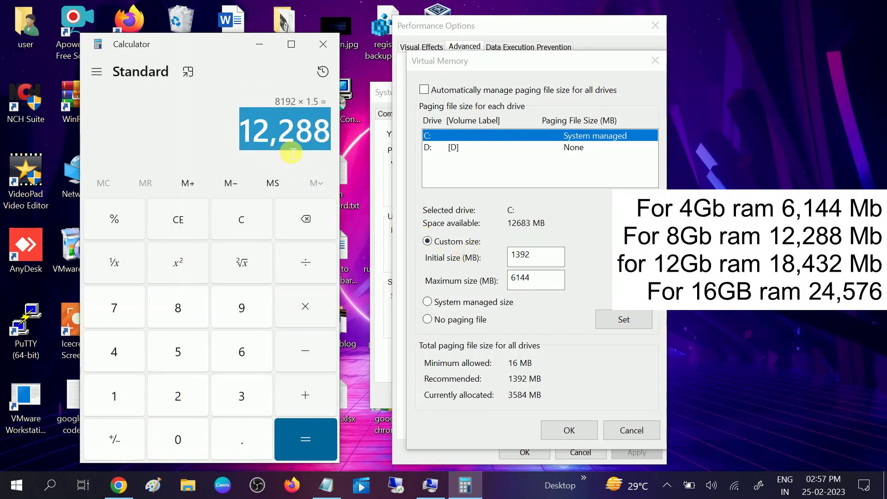
{"action": "left_click", "coordinate": [549, 289]}
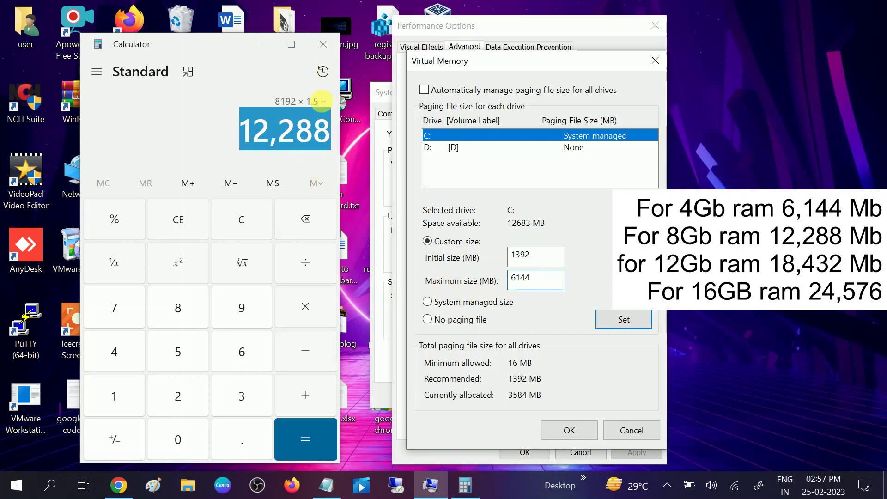
Close the Calculator, then assign the custom paging file size to drive C: and confirm the virtual memory change.
{"action": "left_click", "coordinate": [322, 45]}
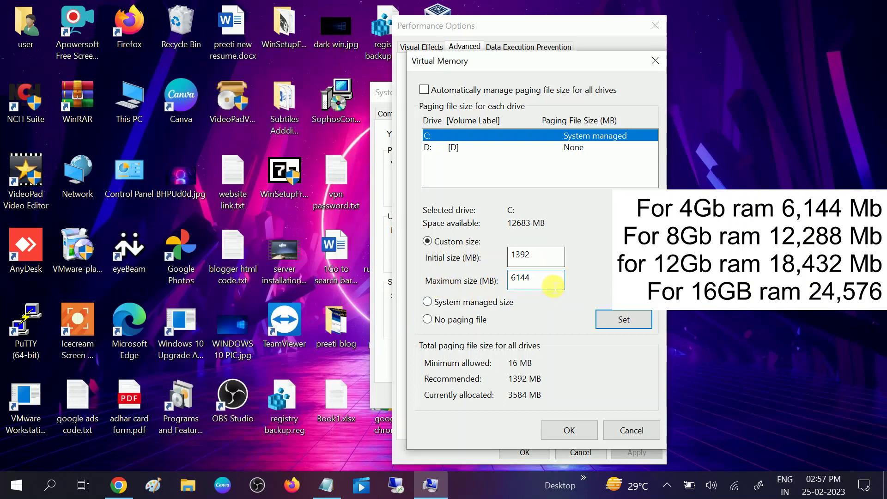
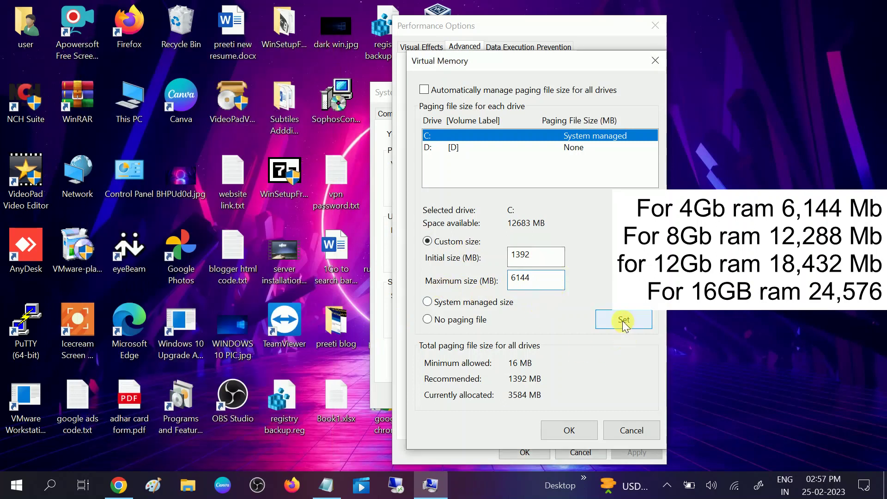
{"action": "left_click", "coordinate": [624, 321]}
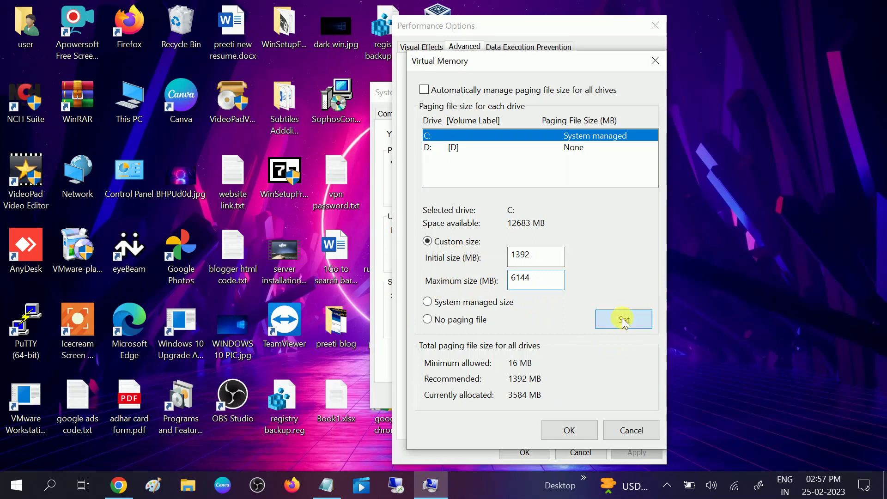
{"action": "left_click", "coordinate": [572, 432]}
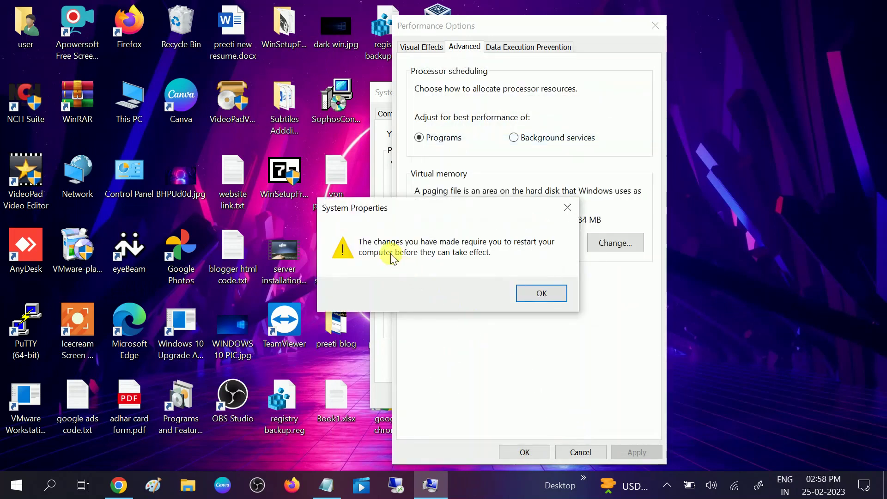
{"action": "left_click", "coordinate": [542, 304]}
Apply and close Performance Options and System Properties, postponing the computer restart.
{"action": "left_click", "coordinate": [636, 452]}
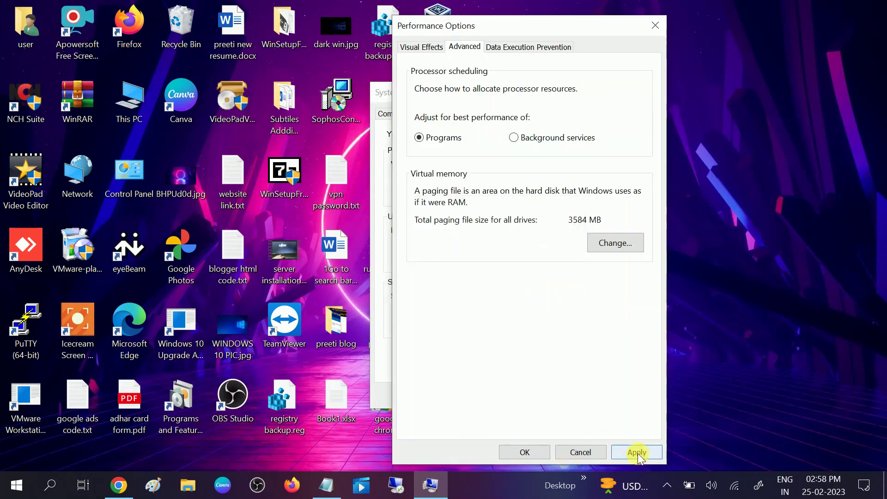
{"action": "left_click", "coordinate": [526, 451]}
{"action": "left_click", "coordinate": [508, 397]}
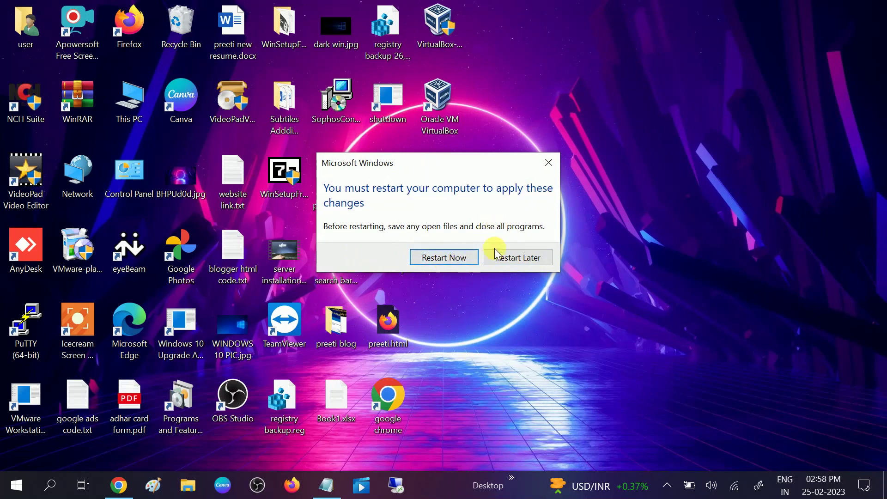
{"action": "left_click", "coordinate": [523, 257]}
Refresh the desktop and return to the Notepad checklist to review Step 4, the SFC scan and Windows image repair.
{"action": "right_click", "coordinate": [527, 206]}
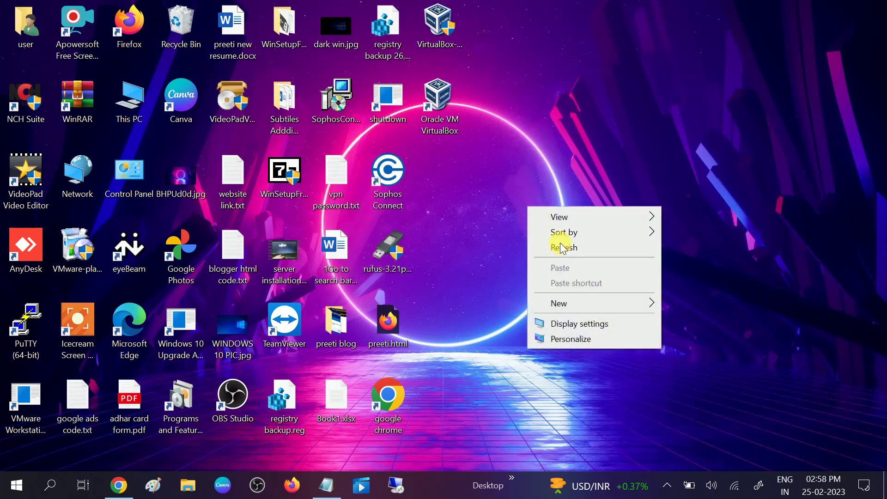
{"action": "left_click", "coordinate": [561, 245]}
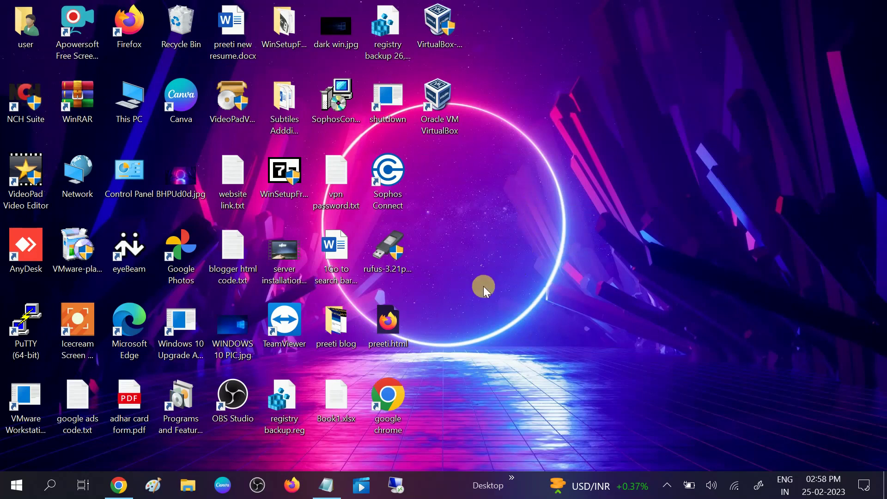
{"action": "left_click", "coordinate": [326, 485]}
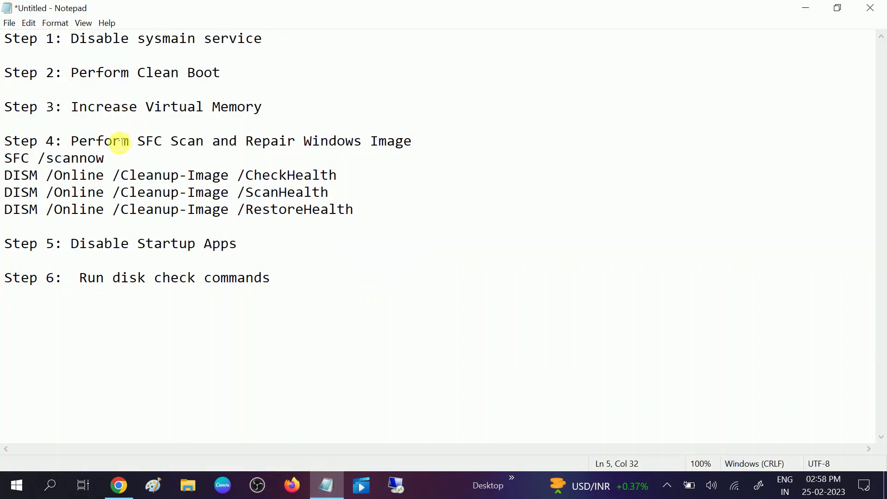
{"action": "left_click_drag", "start_coordinate": [72, 145], "coordinate": [418, 148]}
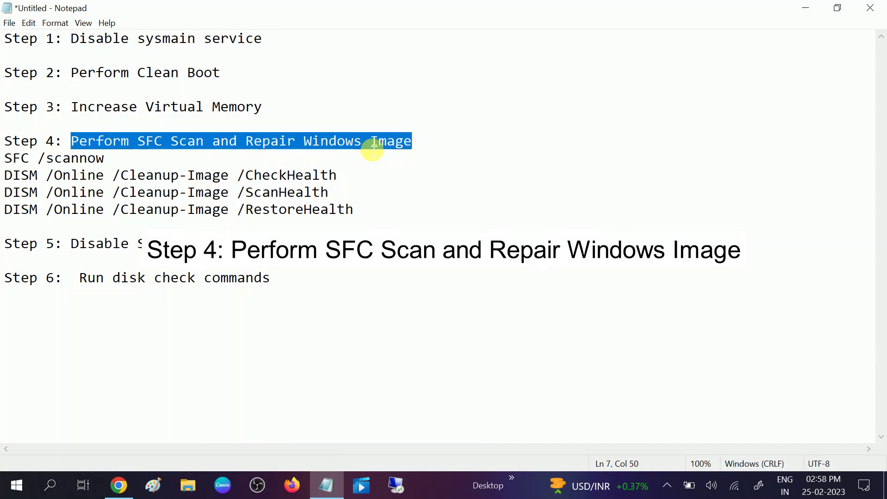
{"action": "left_click", "coordinate": [124, 164]}
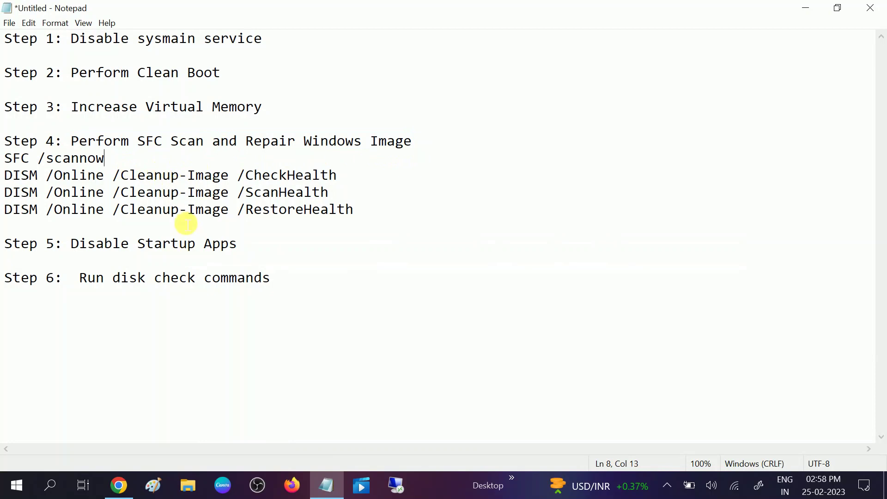
Minimize the Notepad checklist, search Windows for cmd, and open Command Prompt as administrator.
{"action": "left_click", "coordinate": [803, 9]}
{"action": "left_click", "coordinate": [53, 489]}
{"action": "type", "text": "cmd"}
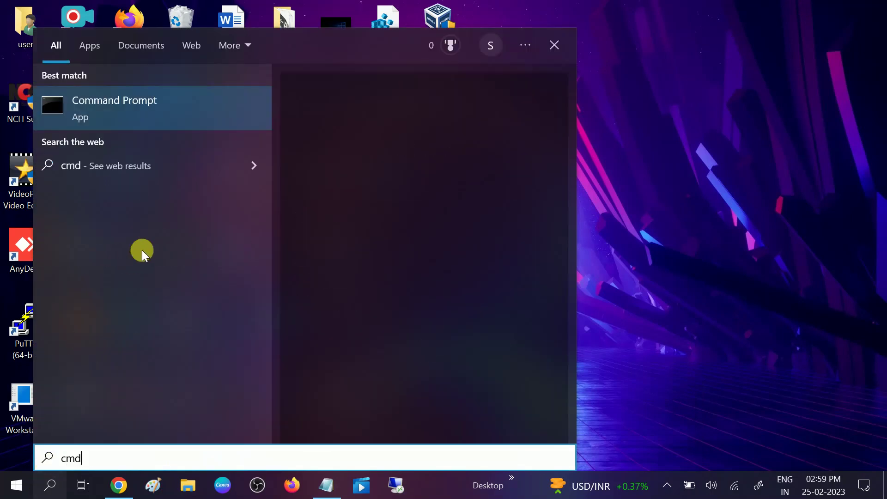
{"action": "left_click", "coordinate": [172, 104]}
{"action": "right_click", "coordinate": [172, 105]}
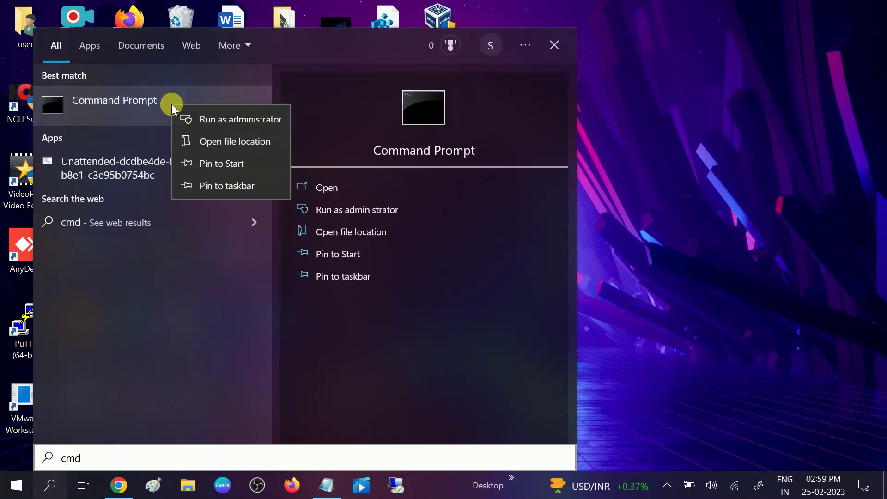
{"action": "left_click", "coordinate": [220, 121]}
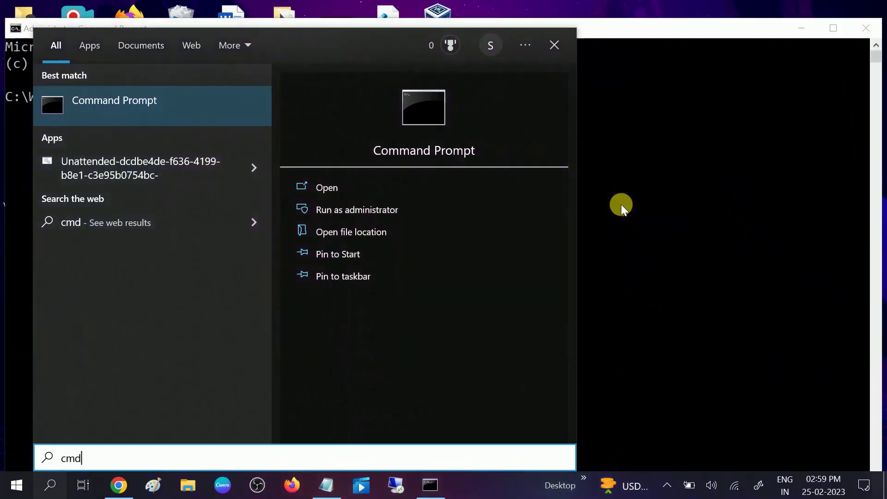
{"action": "left_click", "coordinate": [621, 204]}
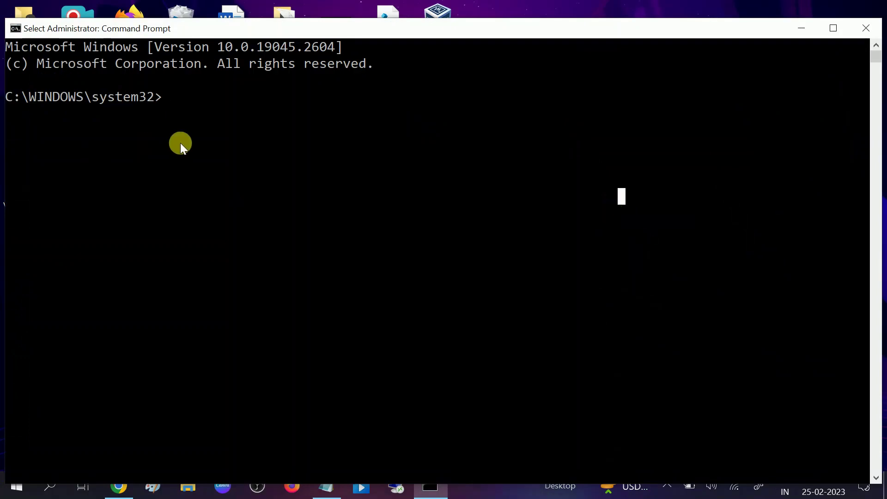
Run the system file scan with sfc /scannow, then close the Command Prompt window.
{"action": "type", "text": "sfc /"}
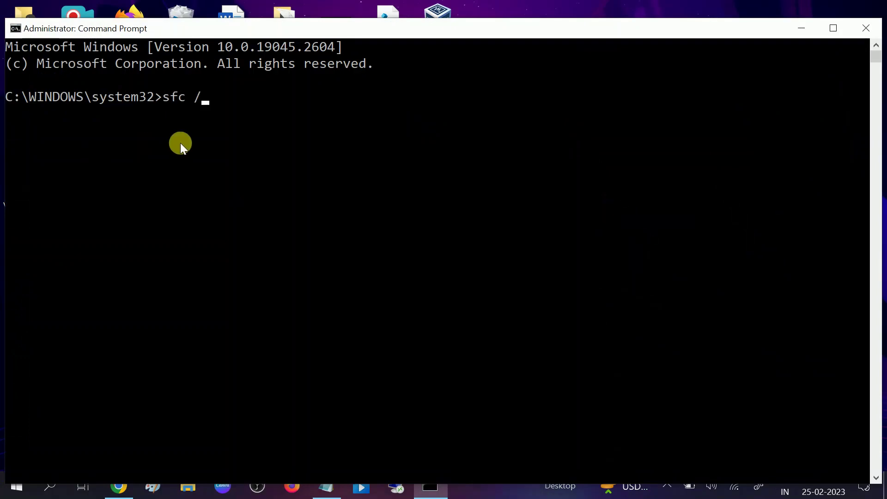
{"action": "type", "text": "scannow"}
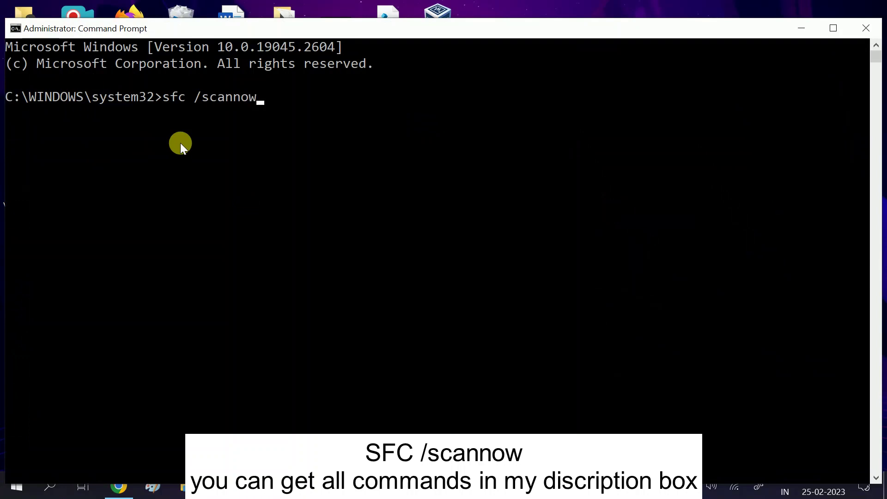
{"action": "key", "text": "Return"}
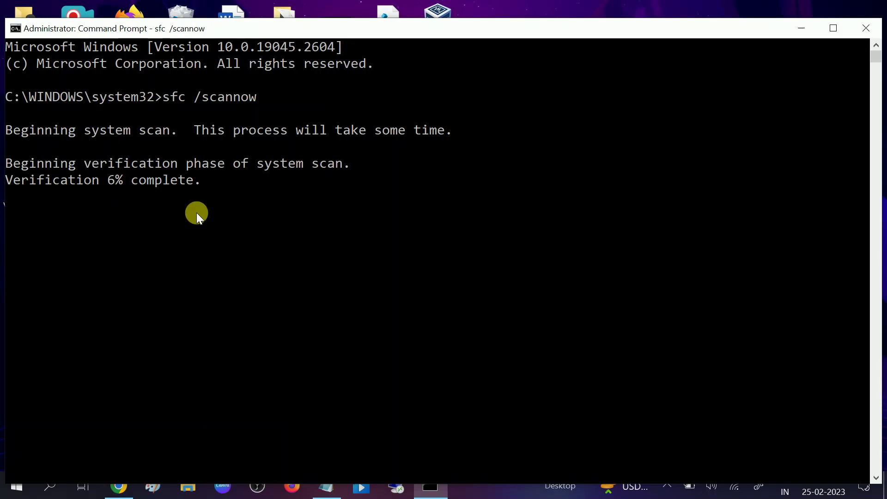
{"action": "left_click", "coordinate": [866, 28]}
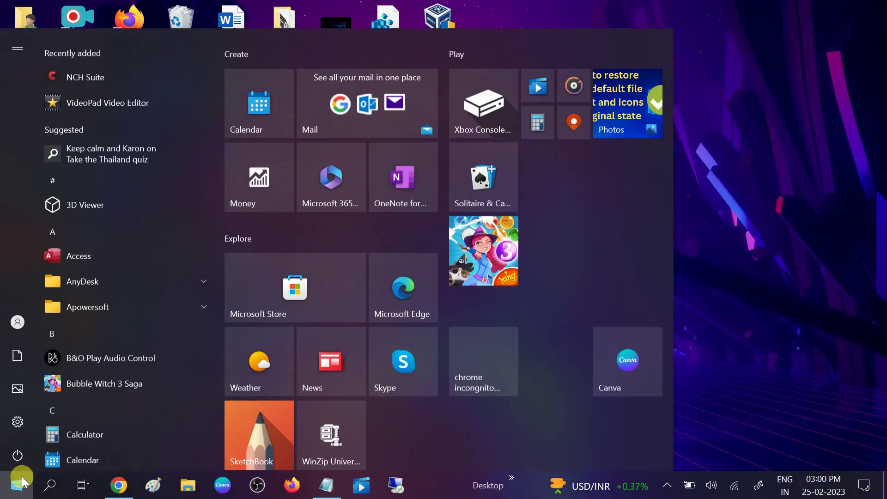
{"action": "left_click", "coordinate": [16, 485]}
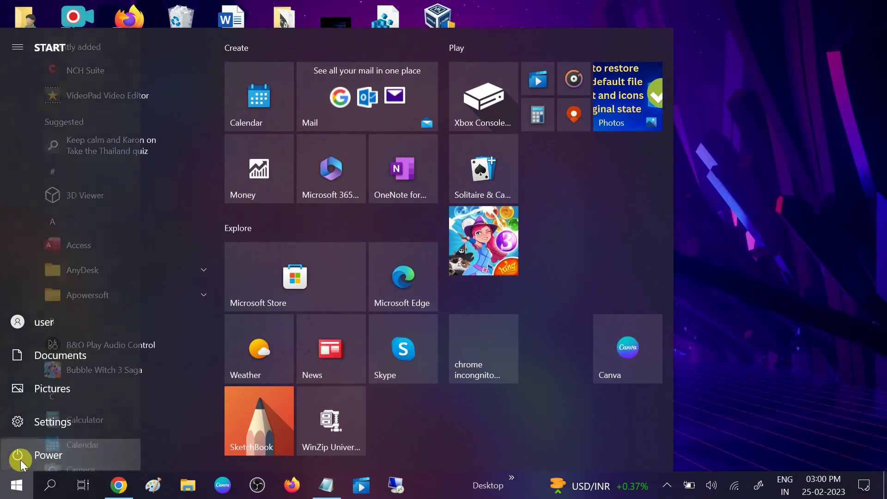
{"action": "left_click", "coordinate": [721, 236]}
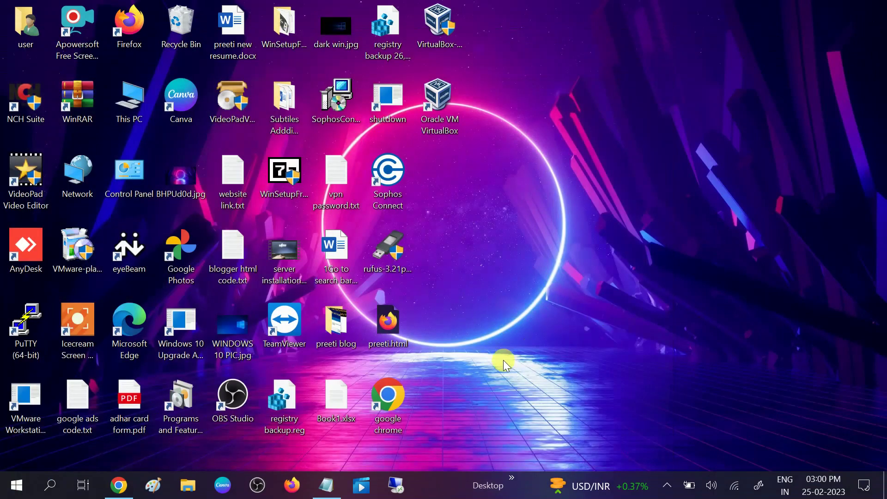
Open a new Command Prompt as administrator and move its window up so the taskbar is uncovered.
{"action": "left_click", "coordinate": [48, 489]}
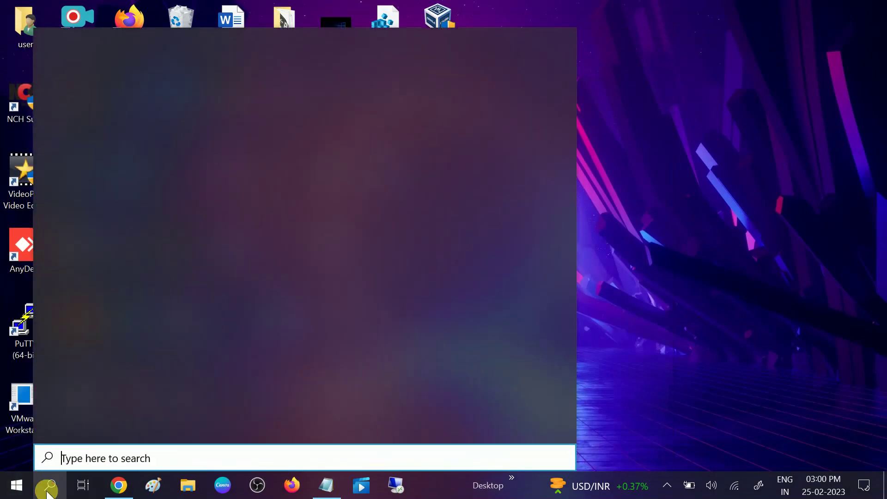
{"action": "type", "text": "cmd"}
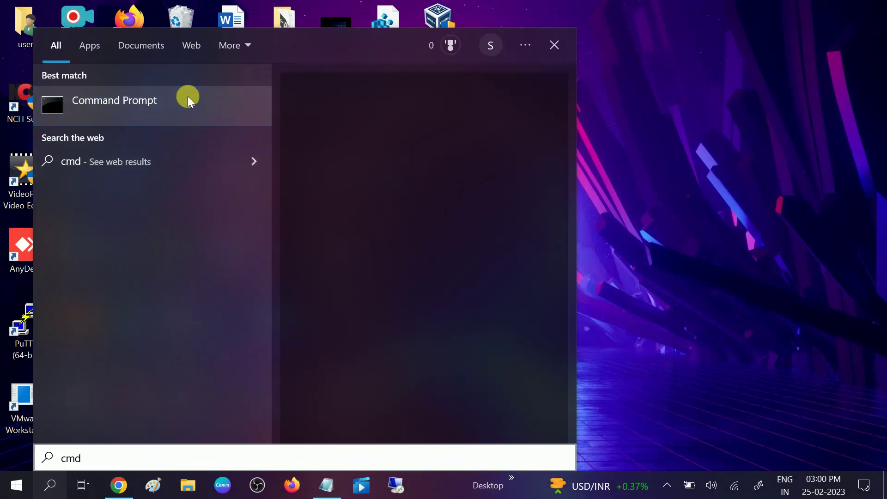
{"action": "right_click", "coordinate": [188, 96]}
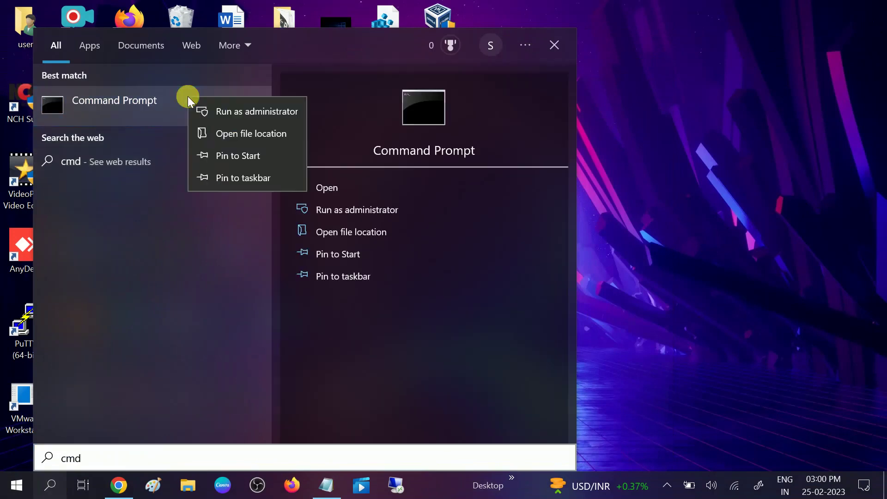
{"action": "left_click", "coordinate": [216, 110]}
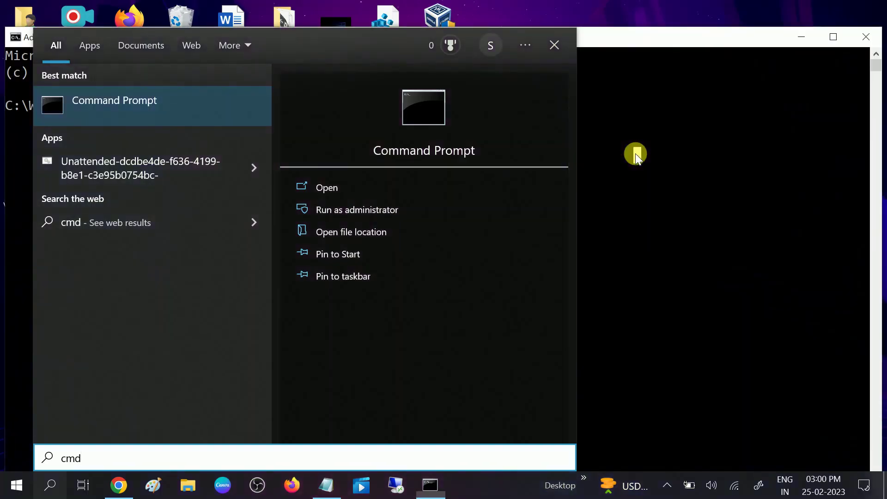
{"action": "left_click", "coordinate": [636, 154]}
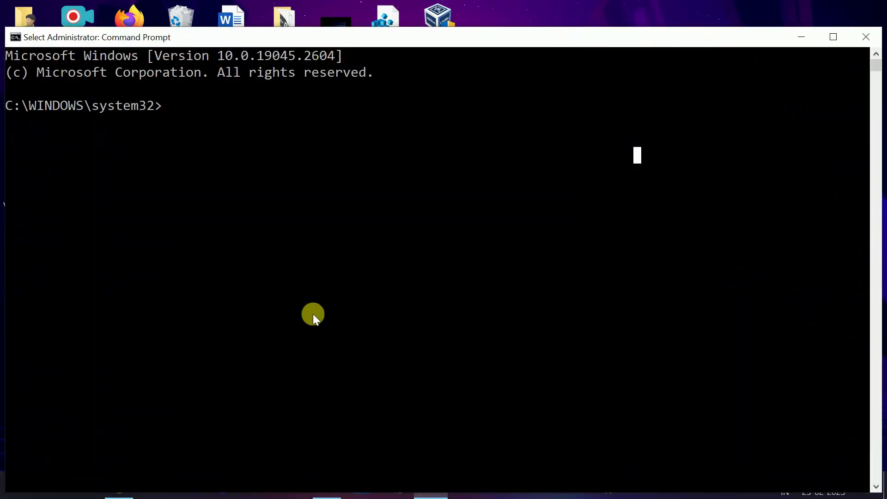
{"action": "left_click_drag", "start_coordinate": [618, 44], "coordinate": [604, 17]}
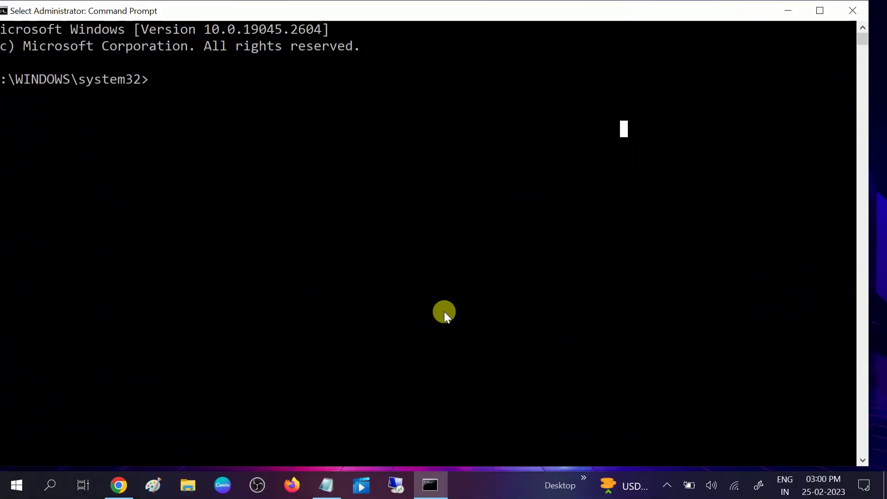
Copy DISM /Online /Cleanup-Image /CheckHealth from the Notepad checklist and run it in the elevated Command Prompt.
{"action": "left_click", "coordinate": [328, 484]}
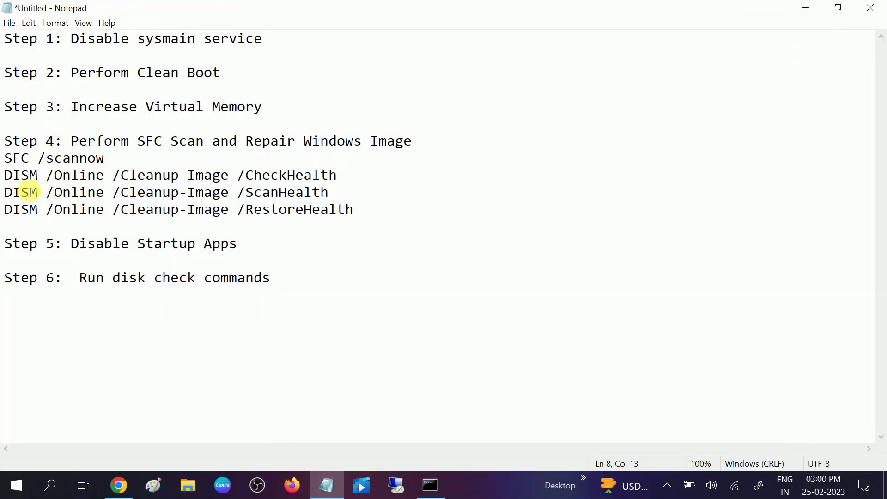
{"action": "left_click_drag", "start_coordinate": [9, 183], "coordinate": [361, 184]}
{"action": "key", "text": "cmd+c"}
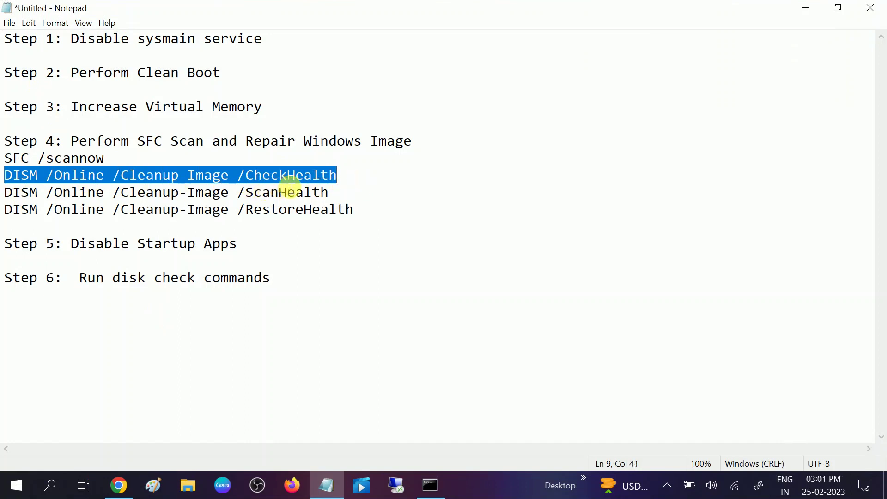
{"action": "left_click", "coordinate": [803, 9]}
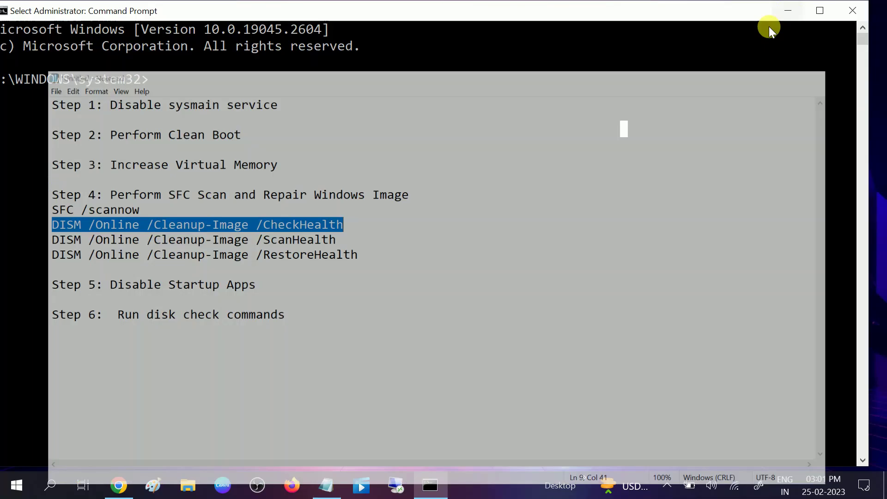
{"action": "right_click", "coordinate": [198, 115]}
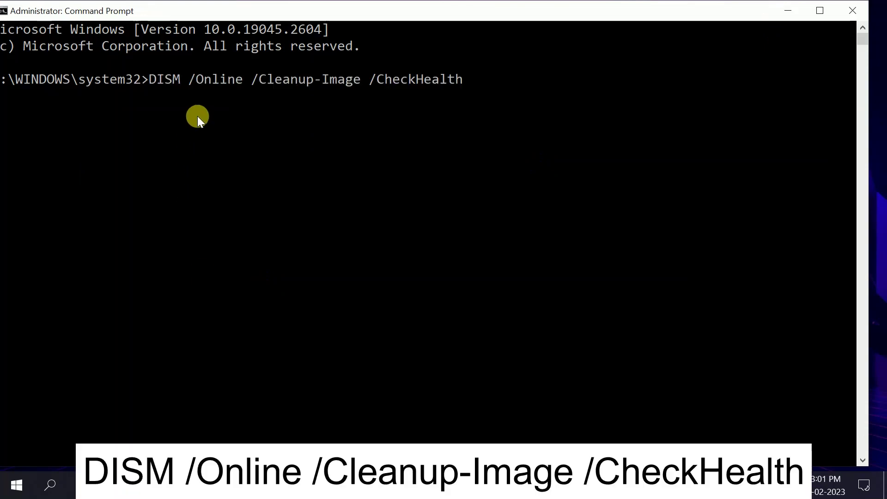
{"action": "key", "text": "Return"}
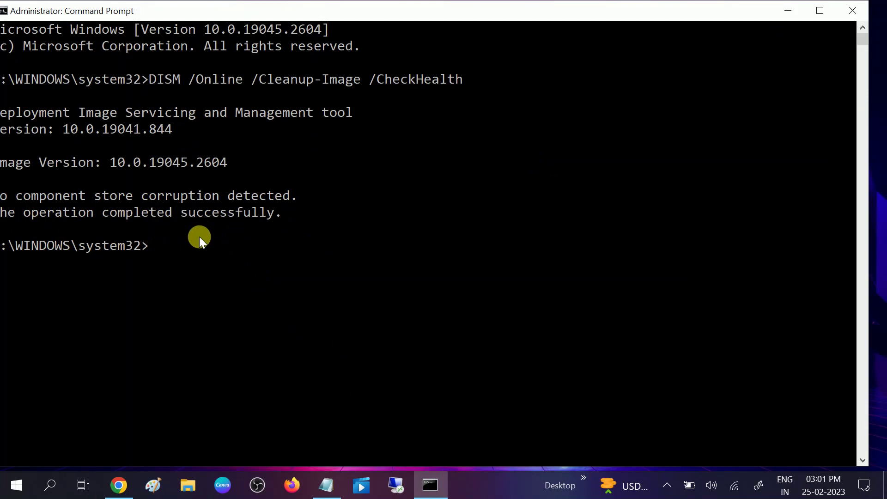
Copy DISM /Online /Cleanup-Image /ScanHealth from the Notepad checklist, run it in Command Prompt, and close that window.
{"action": "left_click", "coordinate": [326, 486]}
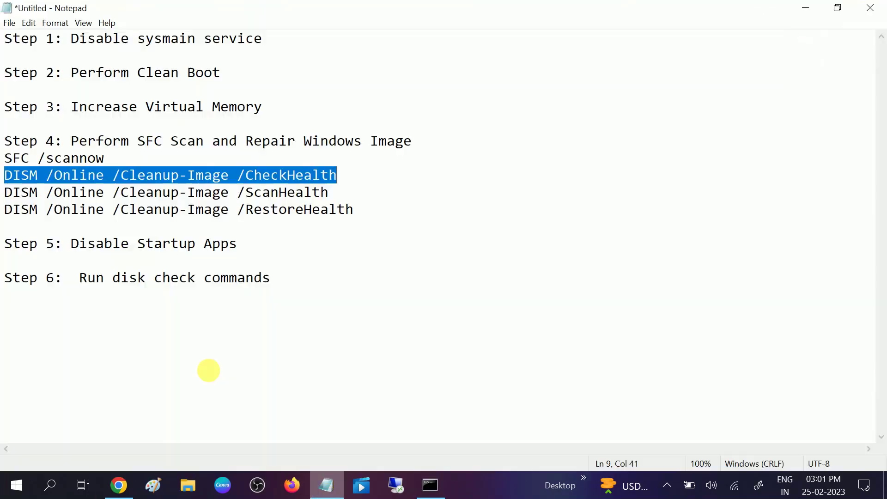
{"action": "left_click_drag", "start_coordinate": [6, 193], "coordinate": [348, 201]}
{"action": "key", "text": "cmd+c"}
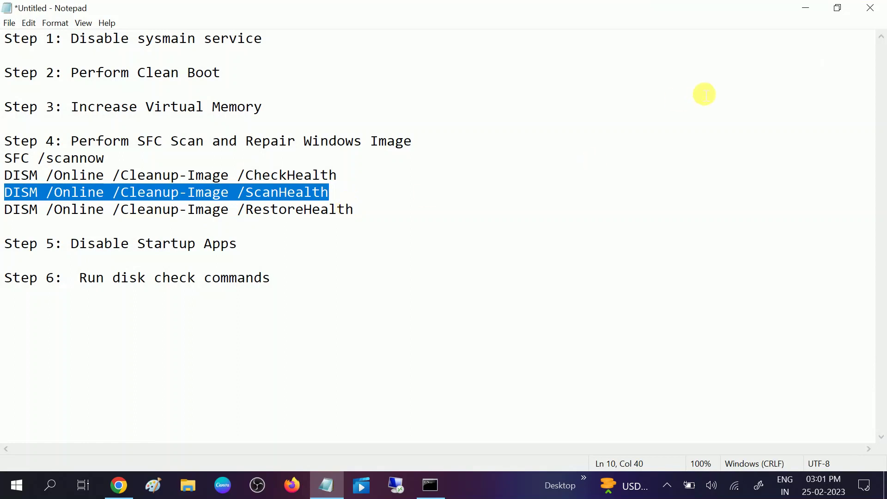
{"action": "left_click", "coordinate": [807, 11]}
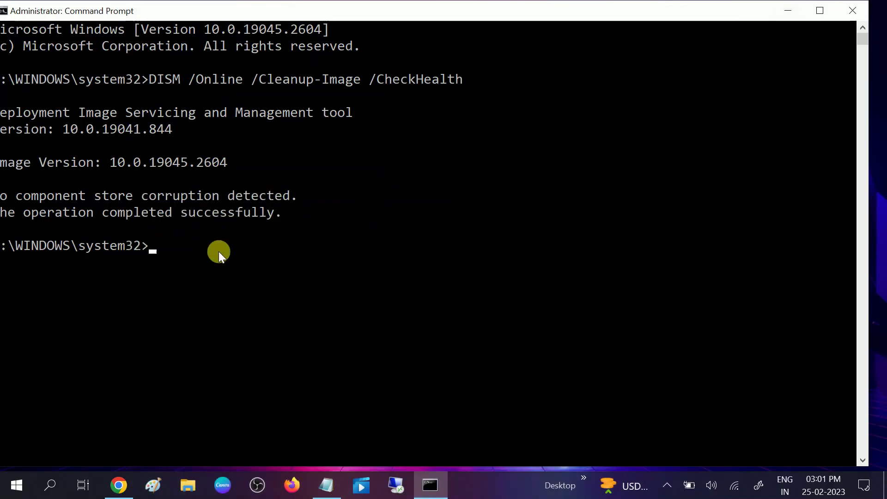
{"action": "right_click", "coordinate": [218, 252]}
{"action": "key", "text": "Return"}
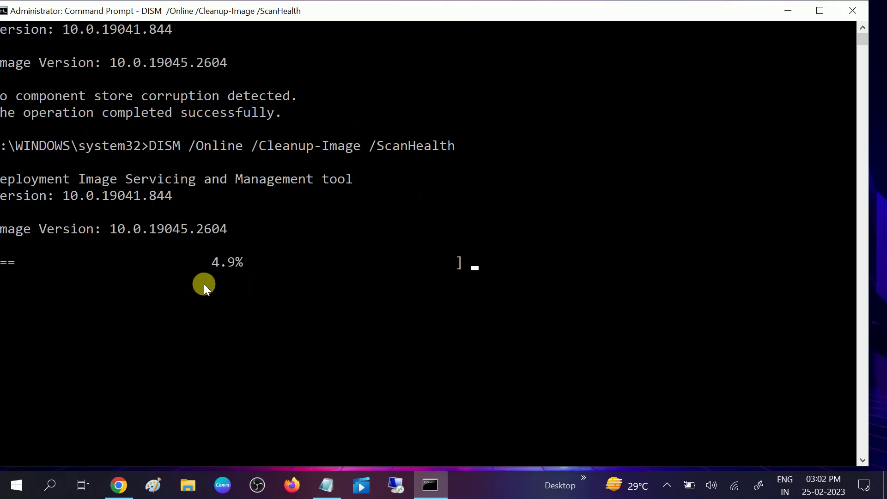
{"action": "left_click", "coordinate": [855, 10]}
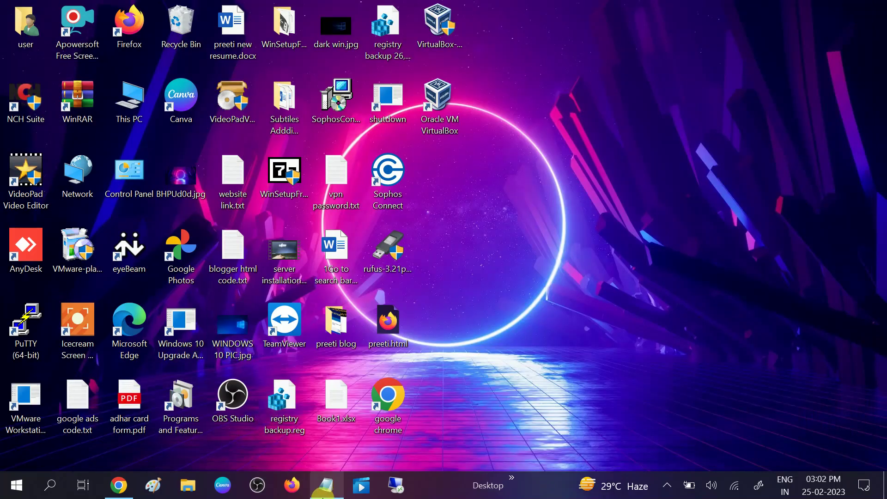
Copy the DISM /Online /Cleanup-Image /RestoreHealth command from the Notepad checklist.
{"action": "left_click", "coordinate": [326, 485]}
{"action": "left_click_drag", "start_coordinate": [5, 211], "coordinate": [368, 217]}
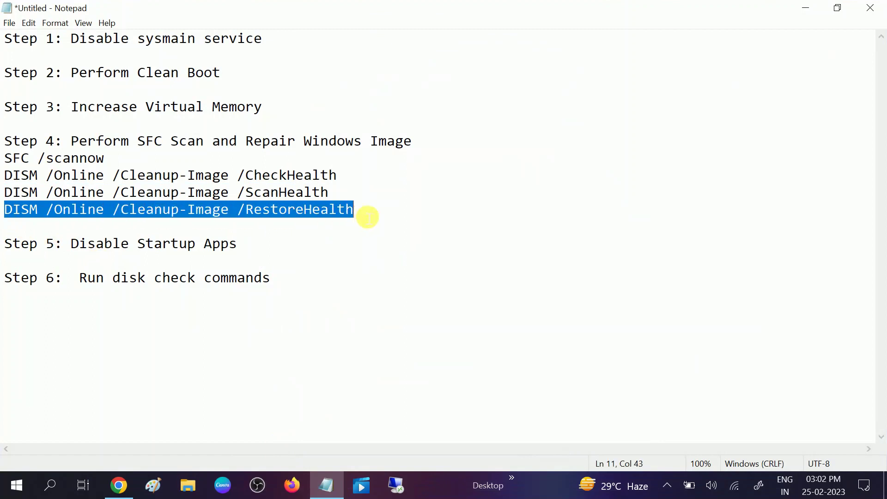
{"action": "right_click", "coordinate": [341, 209]}
{"action": "left_click", "coordinate": [345, 248]}
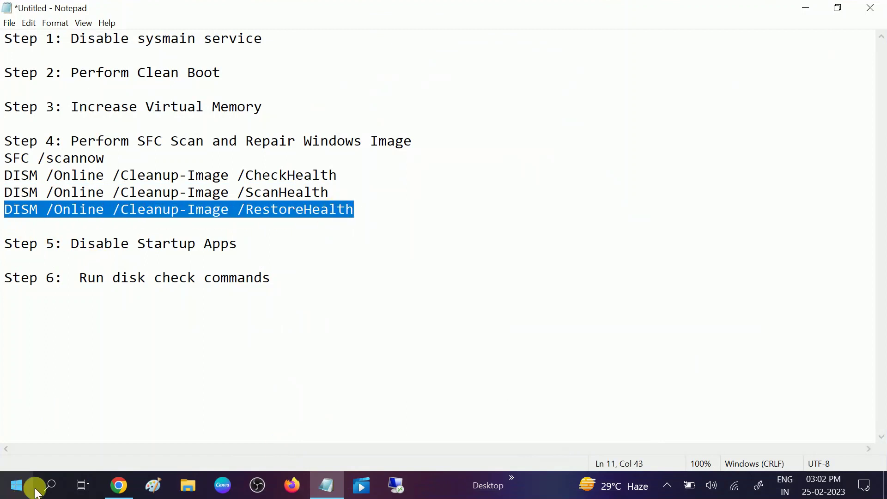
Search Windows for cmd and open Command Prompt as administrator again.
{"action": "left_click", "coordinate": [55, 486]}
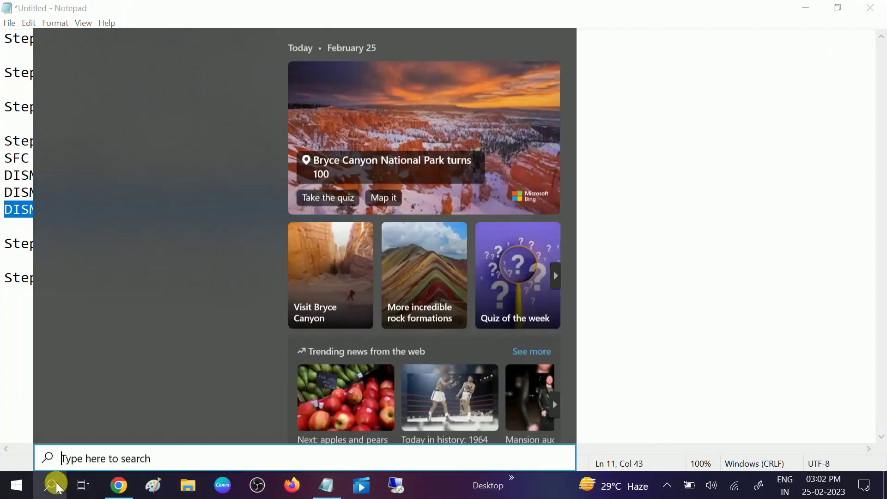
{"action": "type", "text": "cmd"}
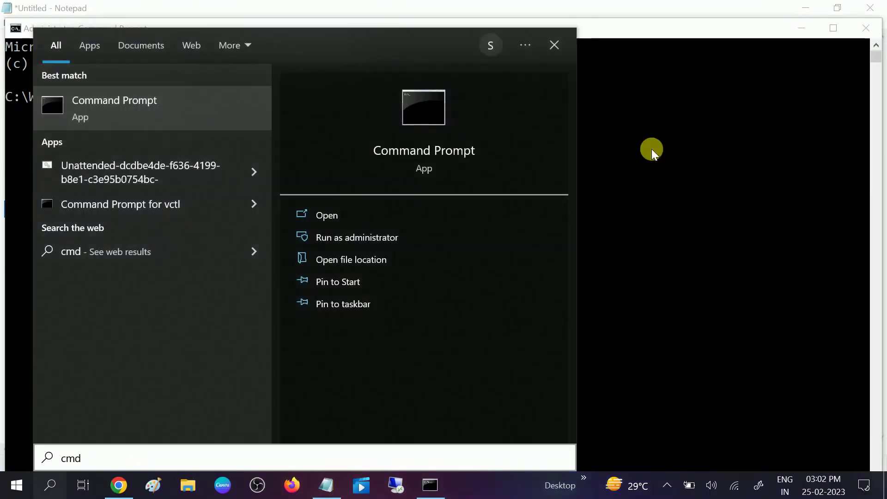
{"action": "left_click", "coordinate": [652, 149]}
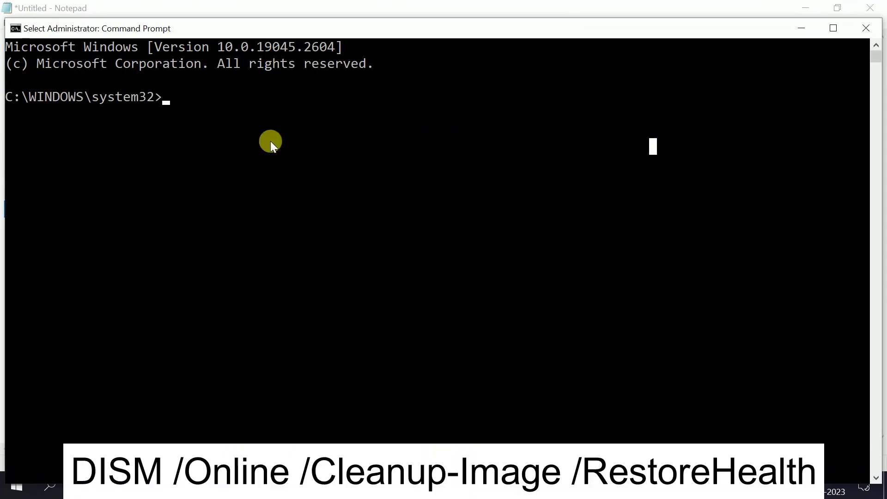
Run the copied DISM /Online /Cleanup-Image /RestoreHealth command, then close the Command Prompt window.
{"action": "right_click", "coordinate": [270, 141]}
{"action": "key", "text": "Return"}
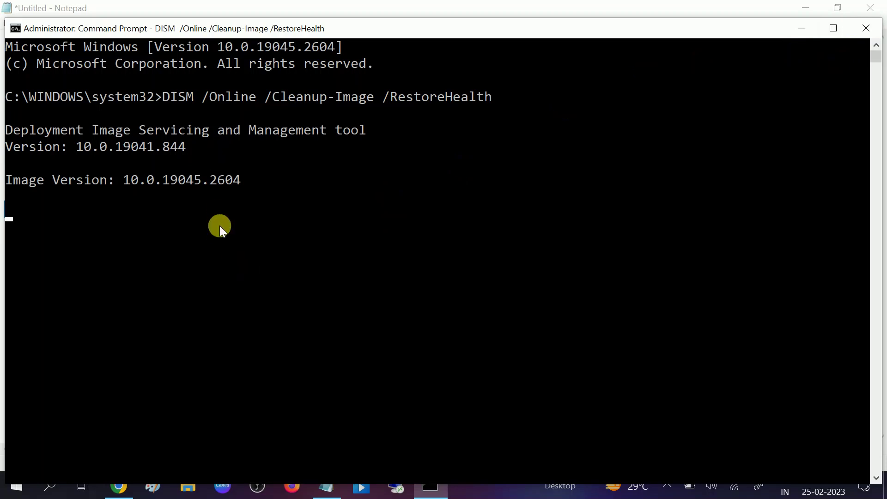
{"action": "left_click", "coordinate": [855, 29]}
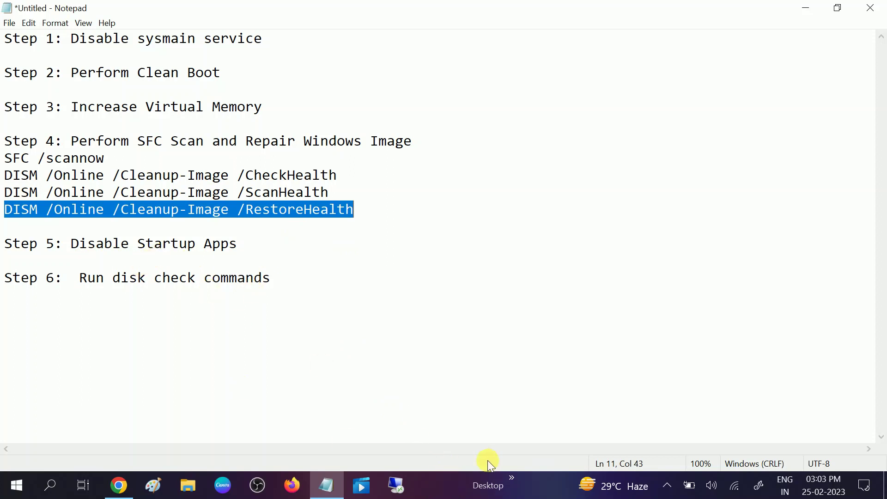
Open Task Manager, show the list of startup apps and maximize the window.
{"action": "right_click", "coordinate": [443, 485]}
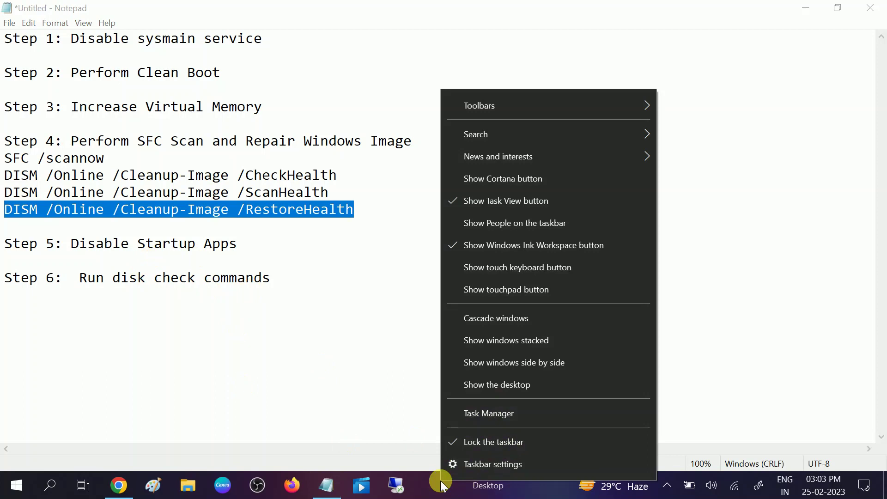
{"action": "left_click", "coordinate": [499, 413]}
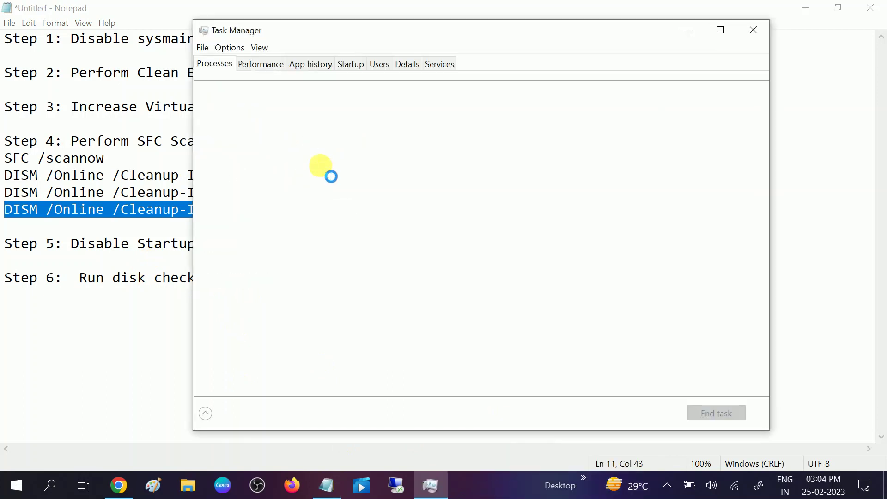
{"action": "left_click", "coordinate": [348, 64]}
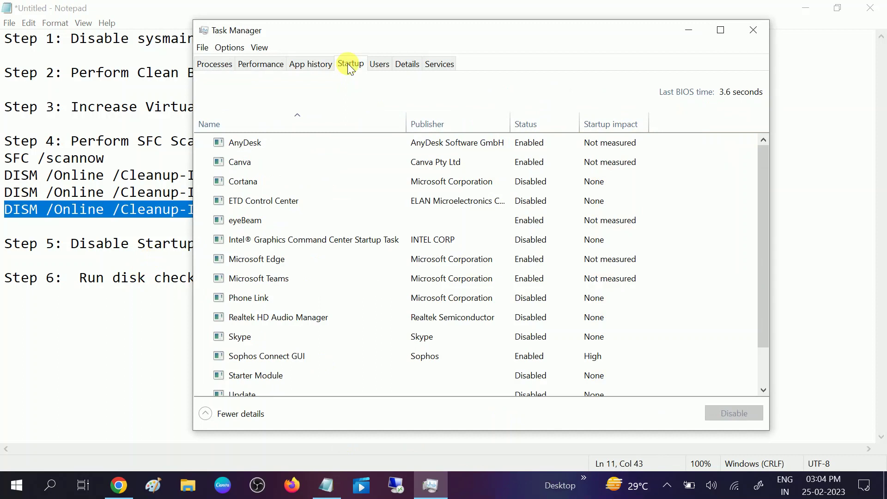
{"action": "left_click", "coordinate": [721, 31]}
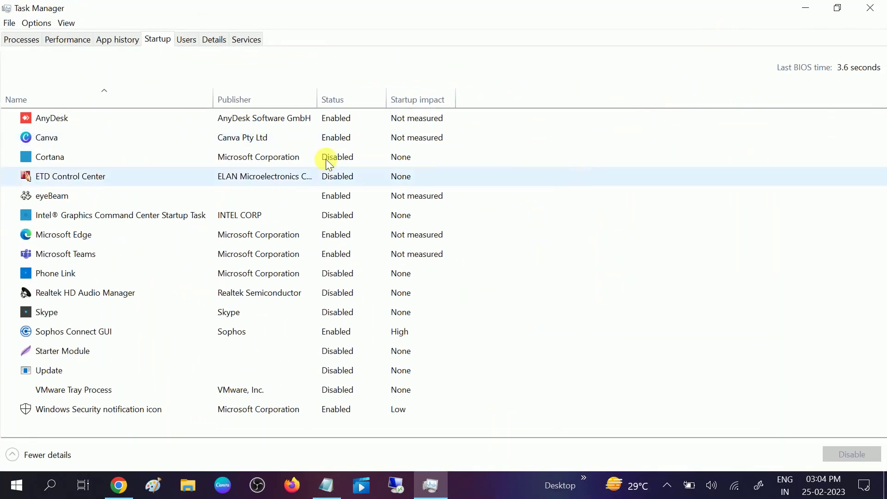
Disable the AnyDesk and Canva startup apps.
{"action": "right_click", "coordinate": [244, 122]}
{"action": "left_click", "coordinate": [283, 125]}
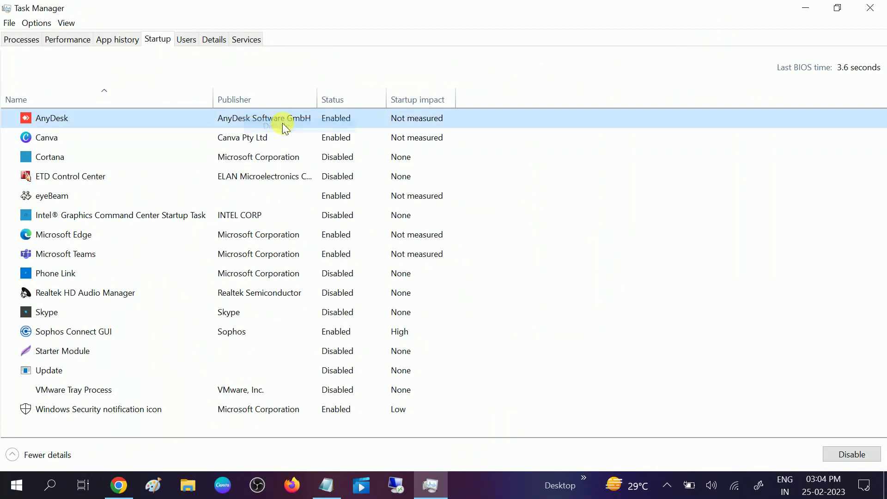
{"action": "right_click", "coordinate": [246, 135]}
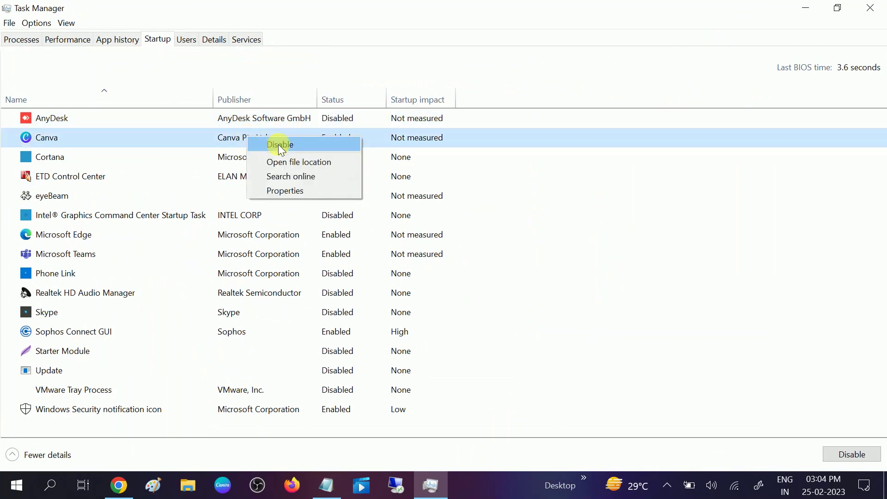
{"action": "left_click", "coordinate": [278, 145]}
{"action": "left_click", "coordinate": [263, 159]}
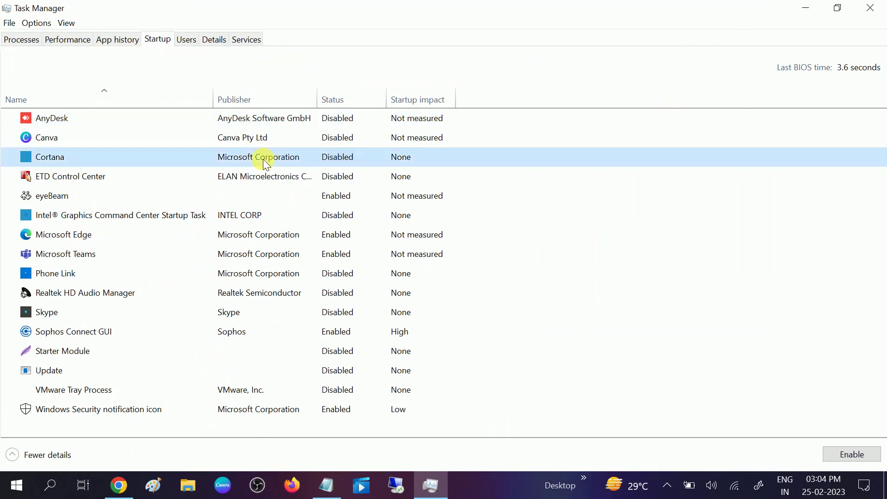
{"action": "right_click", "coordinate": [262, 159]}
{"action": "left_click", "coordinate": [230, 175]}
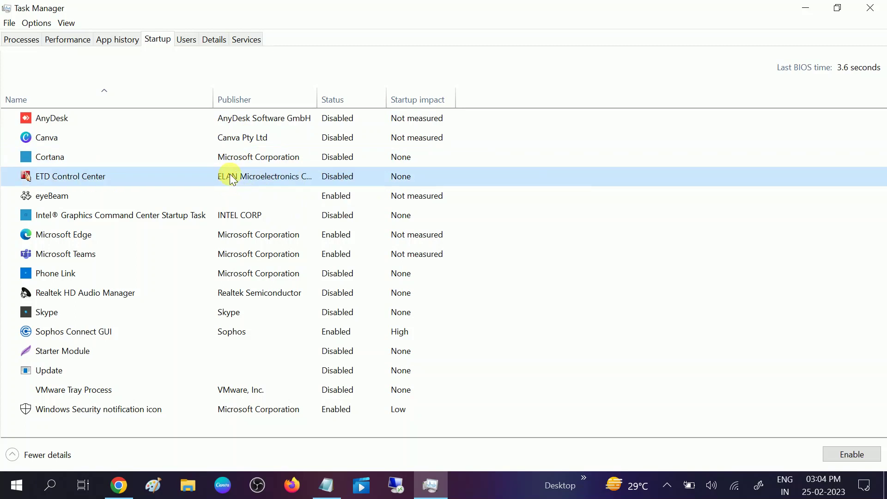
Disable eyeBeam and Microsoft Edge in the list of startup apps.
{"action": "left_click", "coordinate": [248, 195]}
{"action": "right_click", "coordinate": [247, 195]}
{"action": "left_click", "coordinate": [274, 204]}
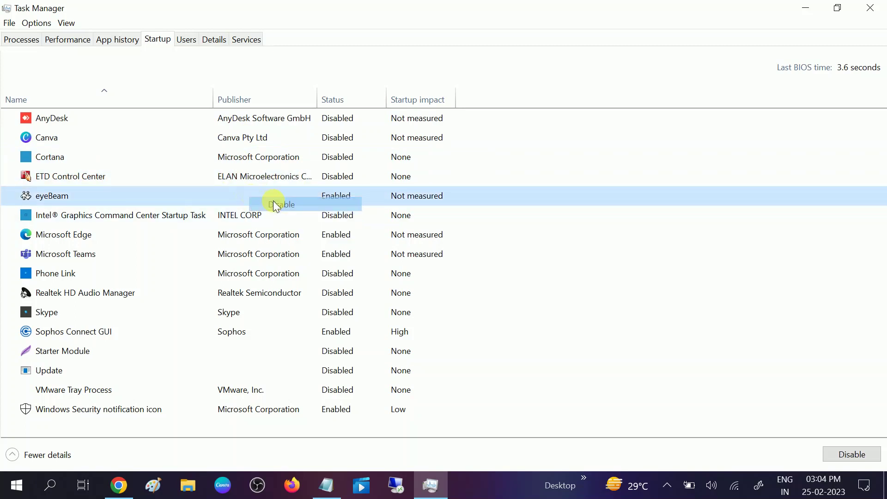
{"action": "left_click", "coordinate": [263, 241]}
{"action": "right_click", "coordinate": [282, 233]}
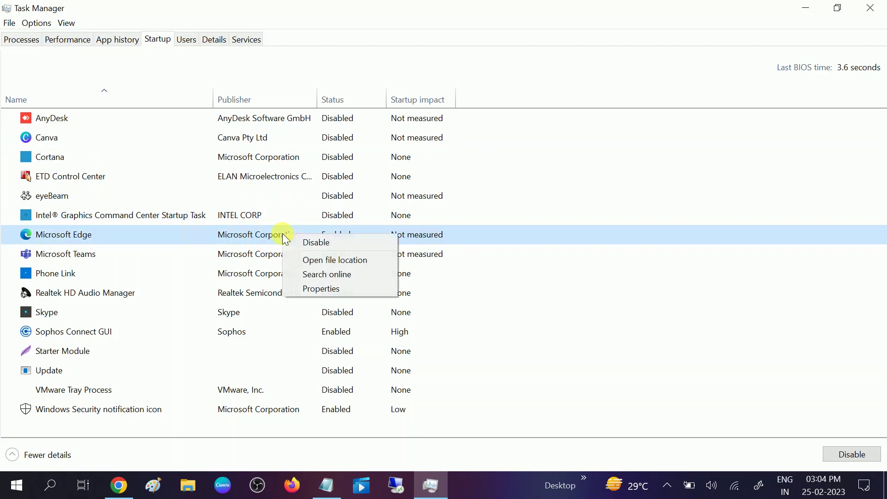
{"action": "left_click", "coordinate": [331, 246]}
Disable the Microsoft Teams startup app, then close Task Manager and highlight the Step 5 line in the Notepad checklist.
{"action": "right_click", "coordinate": [226, 252]}
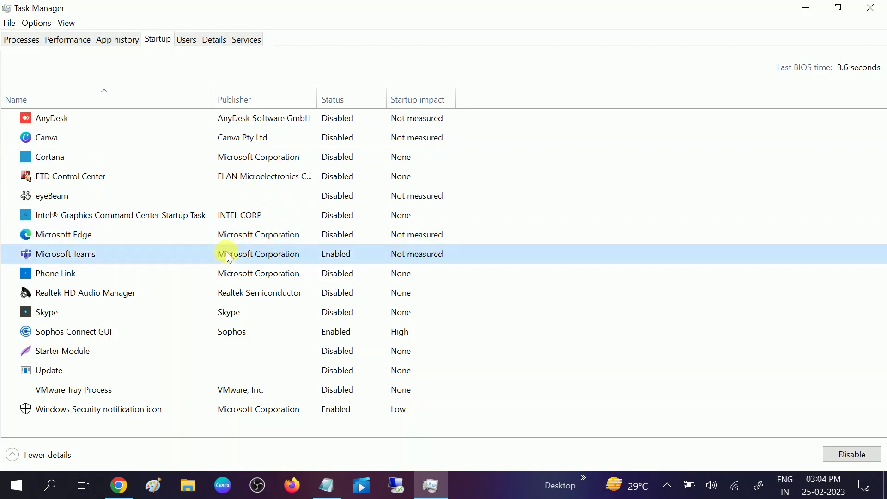
{"action": "left_click", "coordinate": [260, 262]}
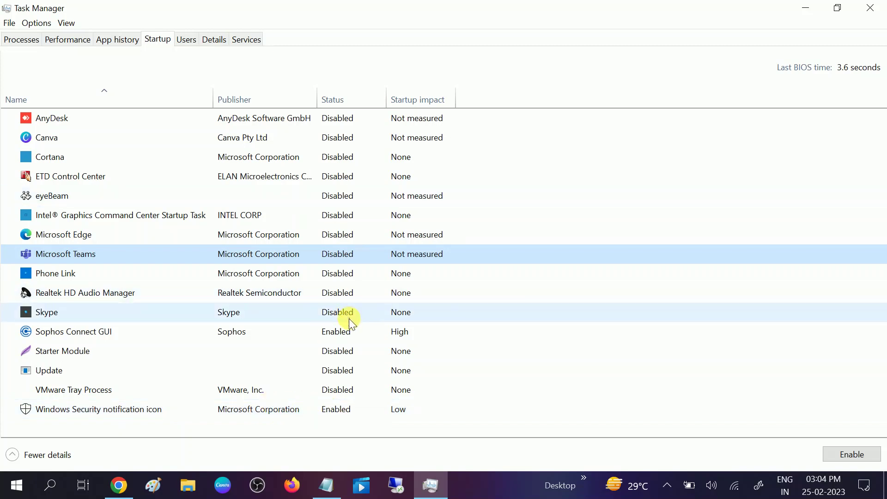
{"action": "left_click", "coordinate": [871, 8]}
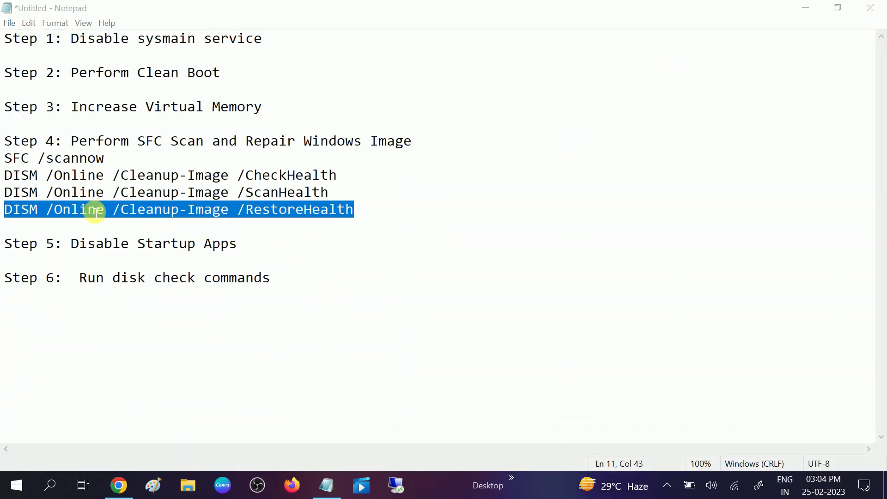
{"action": "left_click_drag", "start_coordinate": [6, 244], "coordinate": [246, 250]}
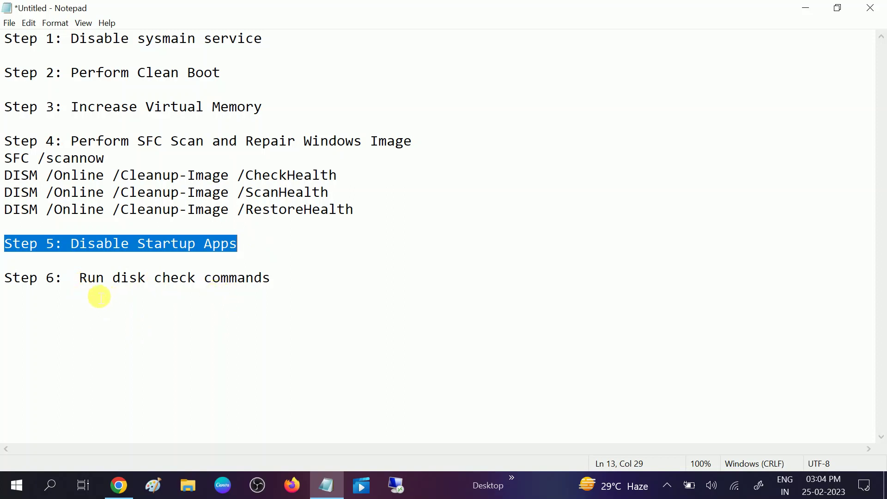
Search Windows for cmd and open Command Prompt as administrator for the disk check.
{"action": "left_click", "coordinate": [47, 494]}
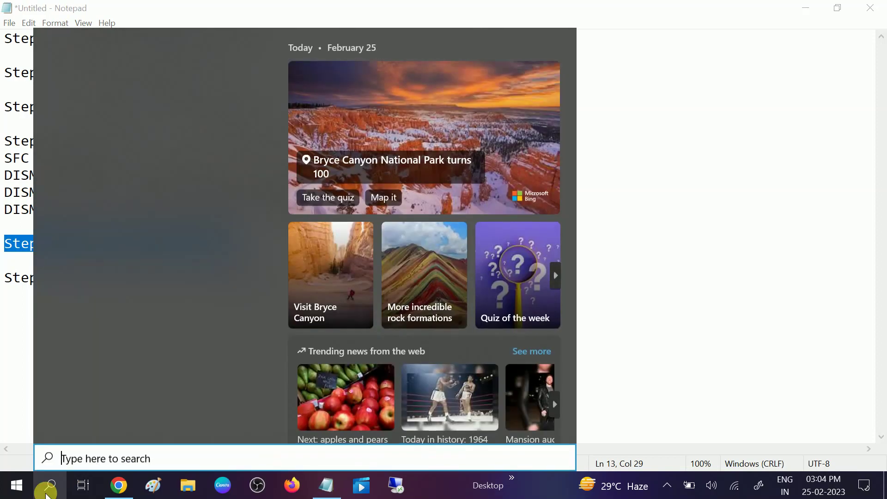
{"action": "type", "text": "cmd"}
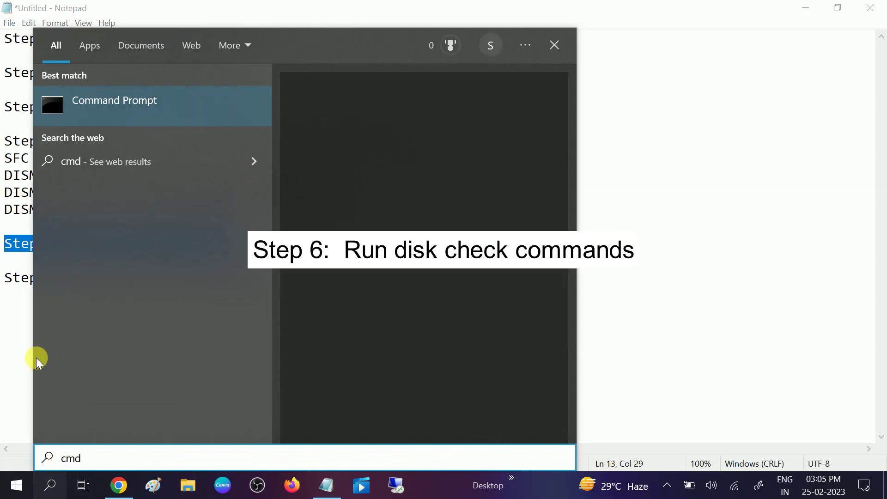
{"action": "right_click", "coordinate": [188, 99]}
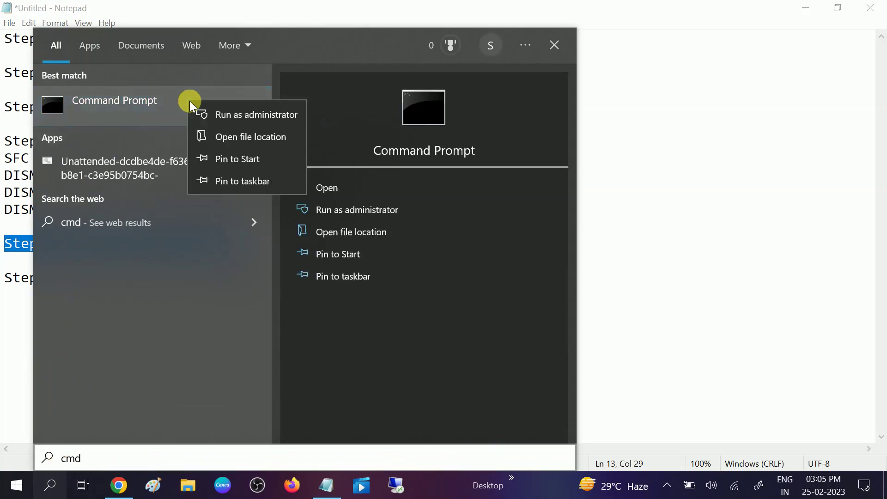
{"action": "left_click", "coordinate": [221, 112]}
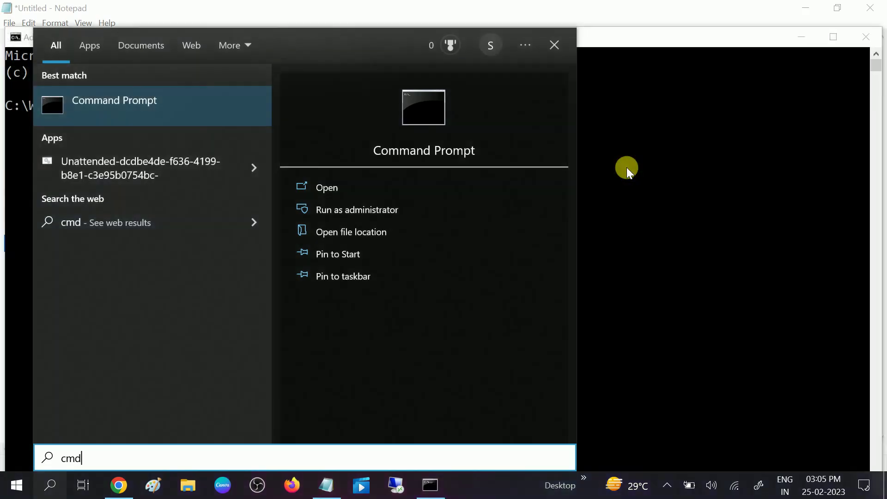
{"action": "left_click", "coordinate": [627, 167]}
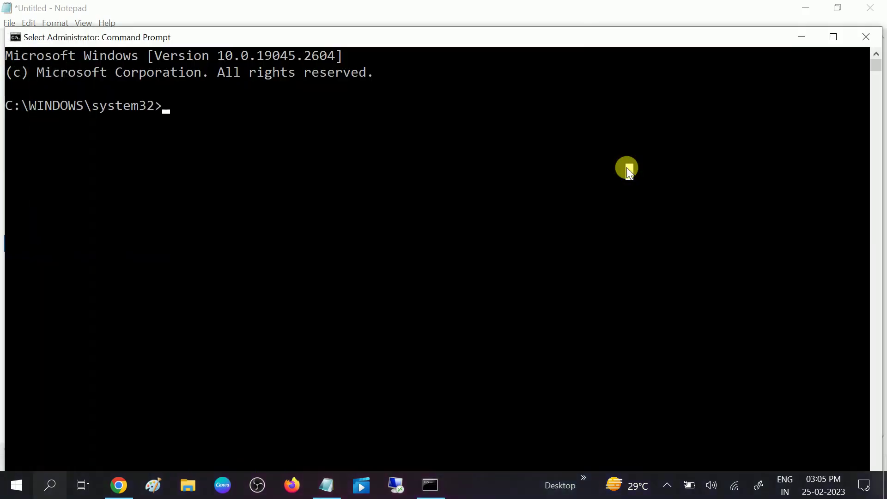
Run chkdsk /f /r in Command Prompt and answer y to schedule the volume check for the next restart.
{"action": "left_click_drag", "start_coordinate": [352, 37], "coordinate": [401, 118]}
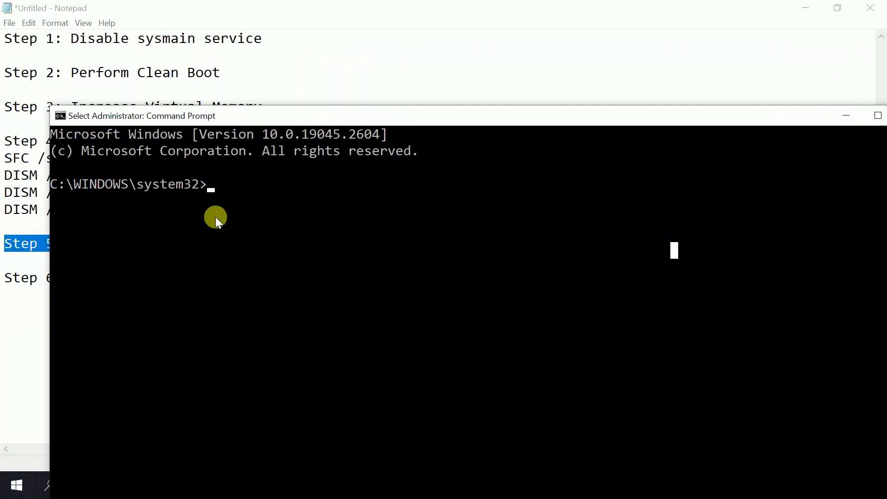
{"action": "type", "text": "chkdsk /f /r"}
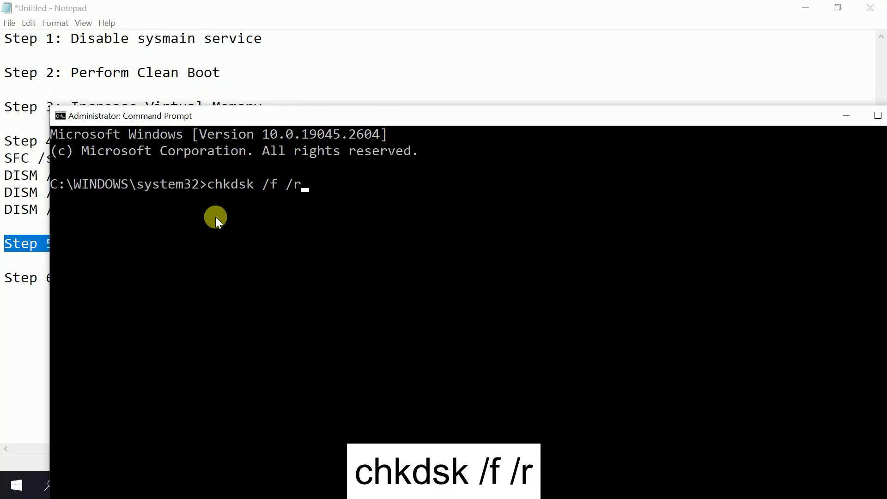
{"action": "key", "text": "Return"}
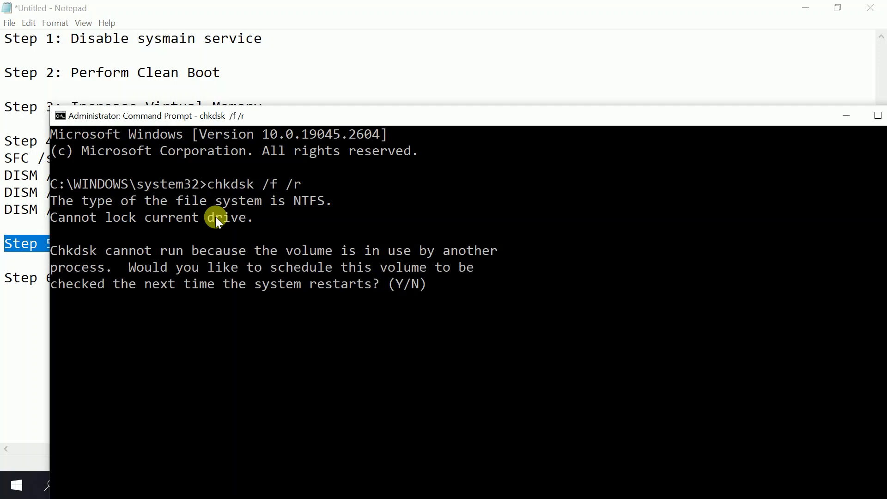
{"action": "type", "text": "y"}
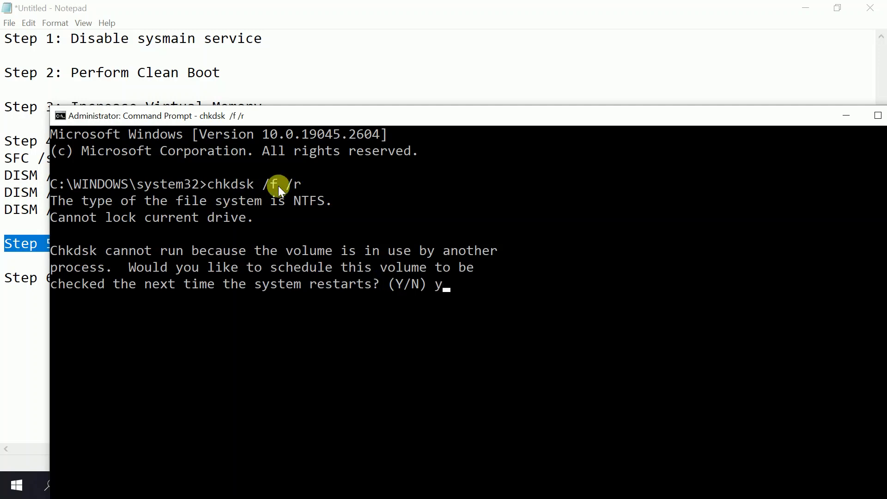
{"action": "left_click_drag", "start_coordinate": [459, 112], "coordinate": [417, 66]}
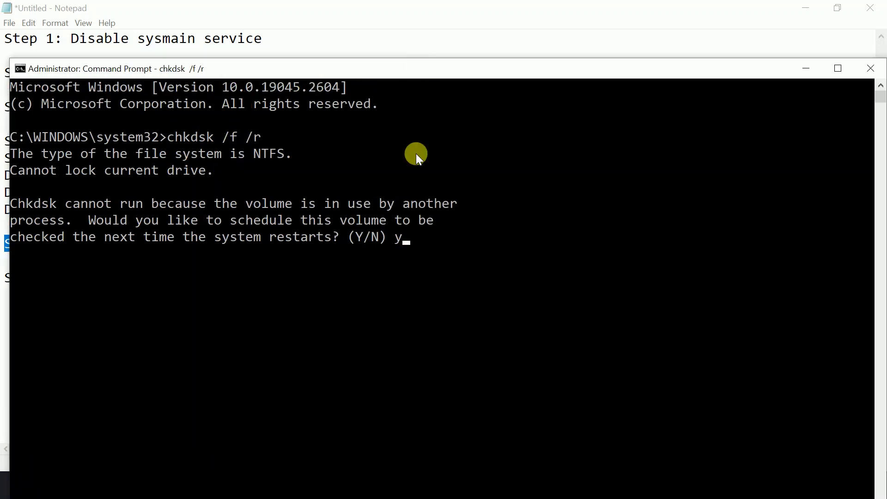